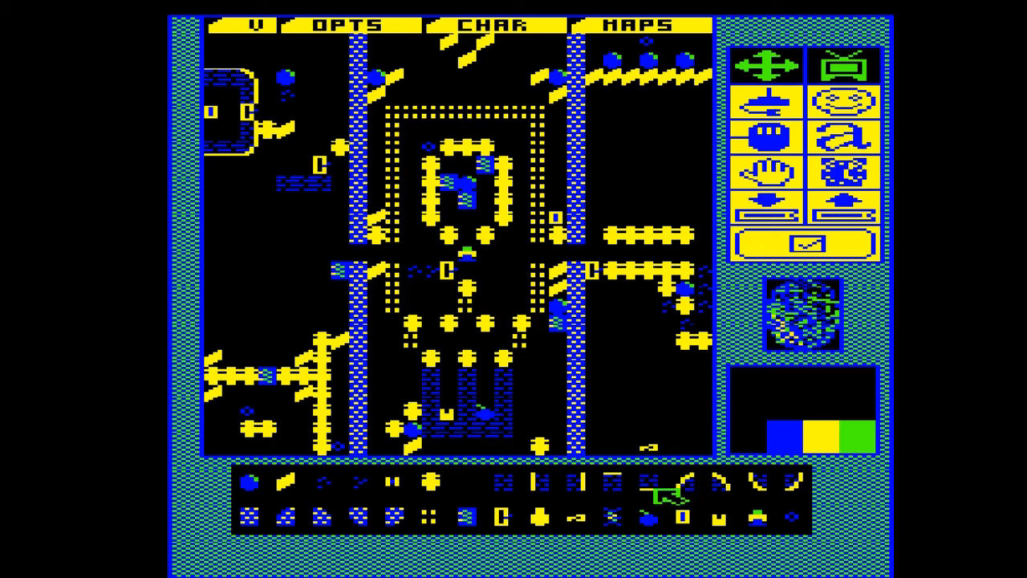
Step: Build a brick wall section with top-edged bricks, a rounded top-left corner and a left-edged side against the map's upper-left vertical wall
left_click(610, 481)
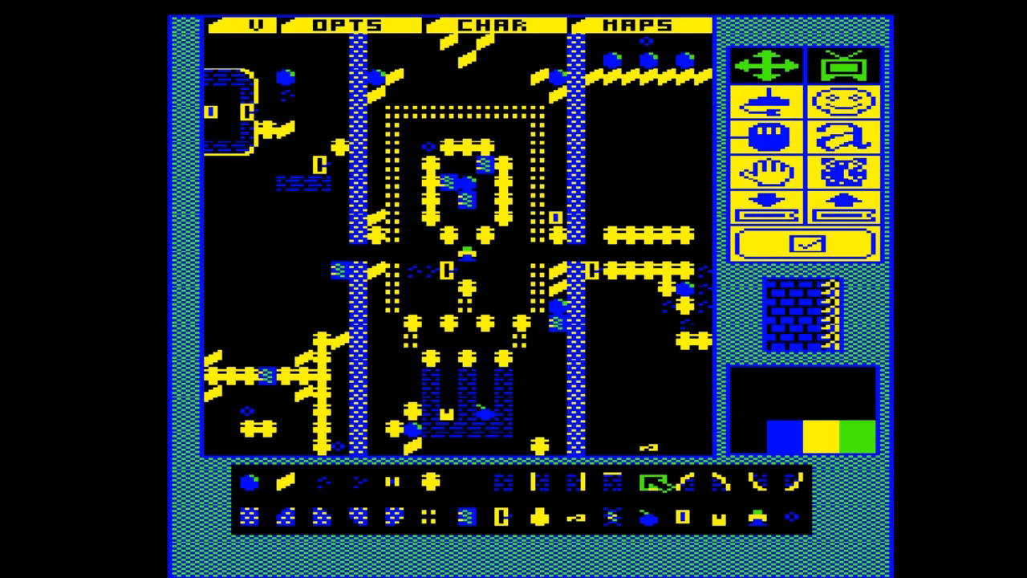
left_click(618, 498)
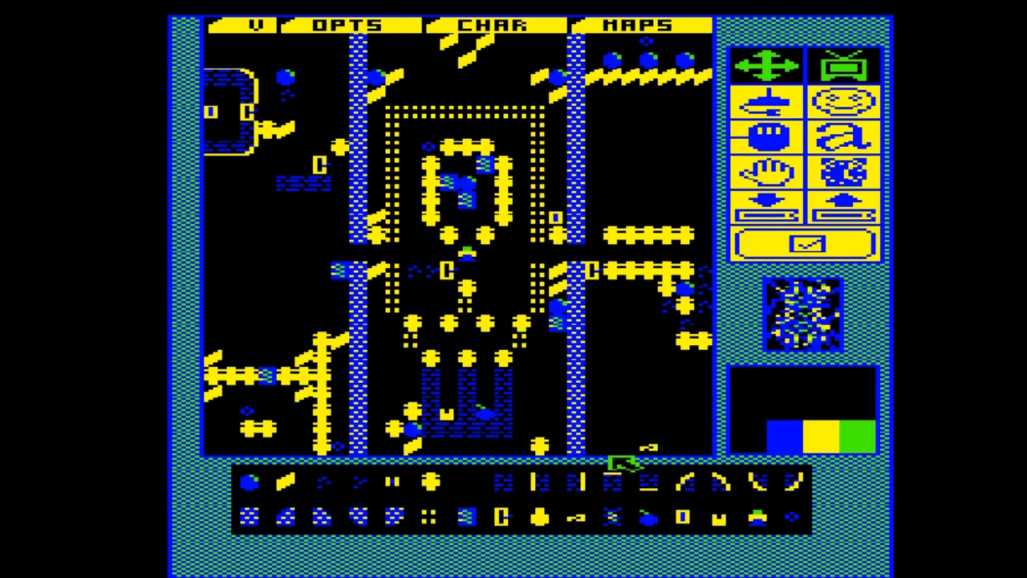
left_click(614, 482)
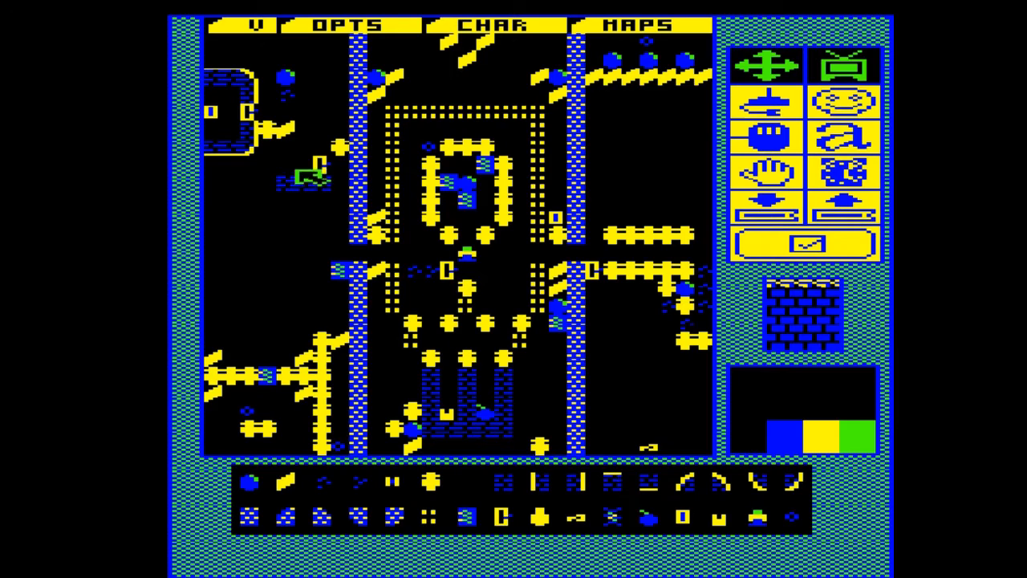
left_click(335, 80)
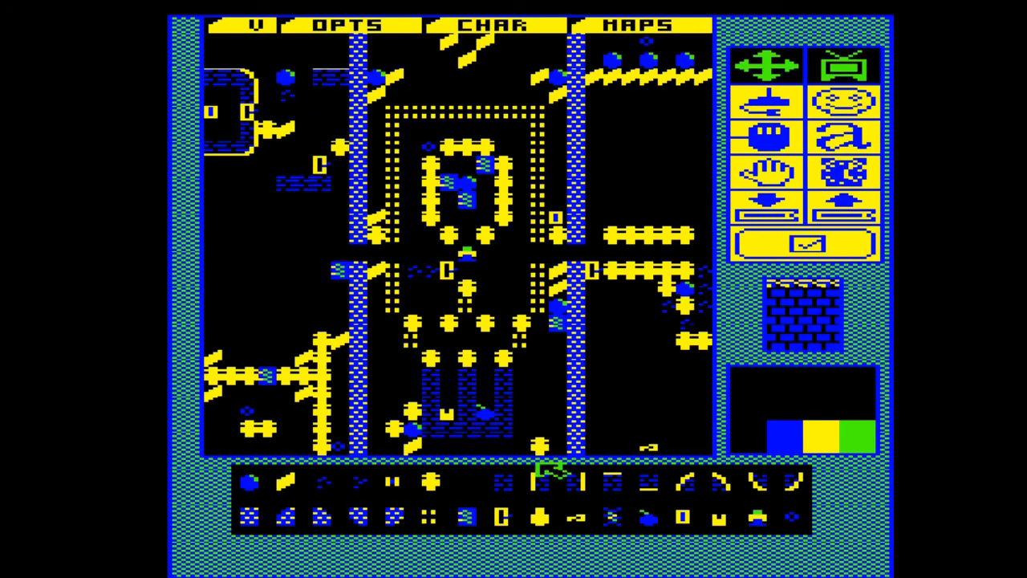
left_click(684, 485)
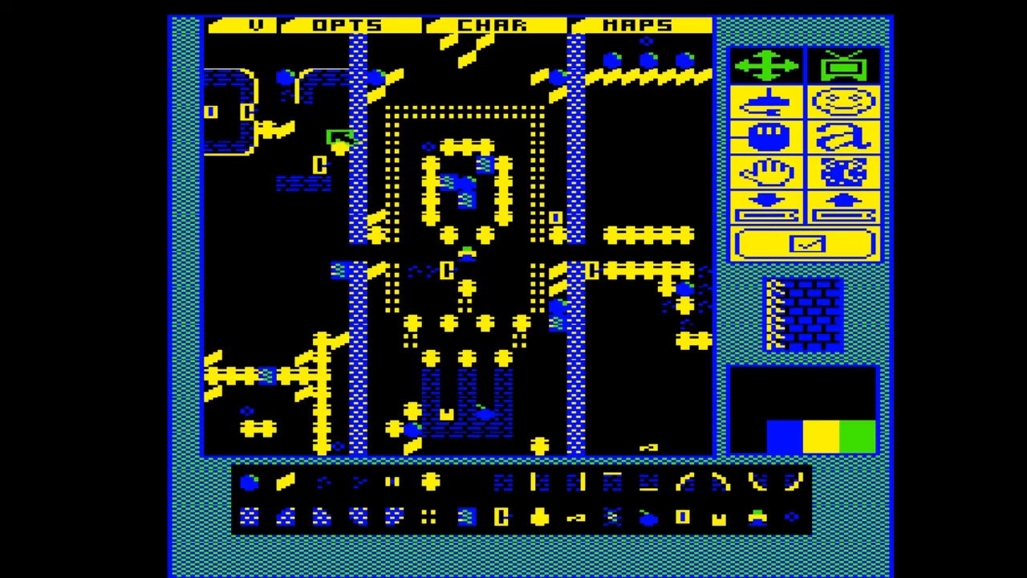
Step: Replace the blue bush beside the new wall with empty ground, and scatter yellow lattice tiles and a bush along the map's upper-left edge
left_click(288, 482)
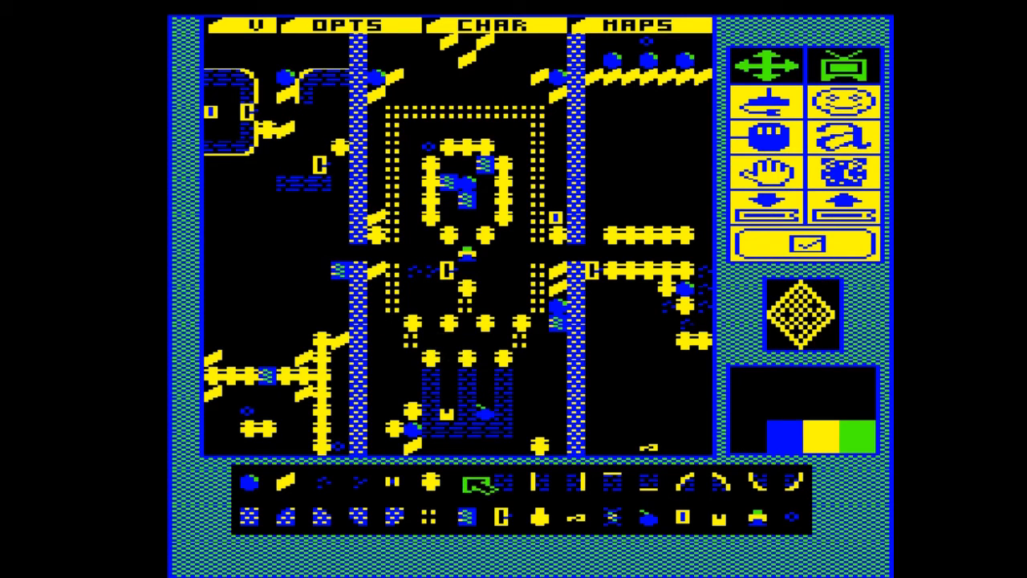
left_click(478, 484)
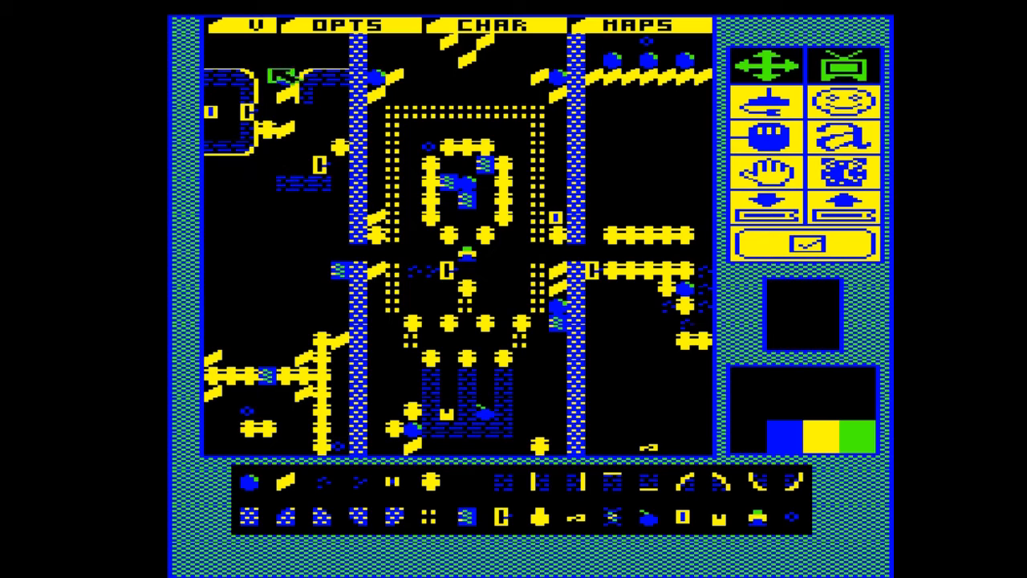
left_click(285, 77)
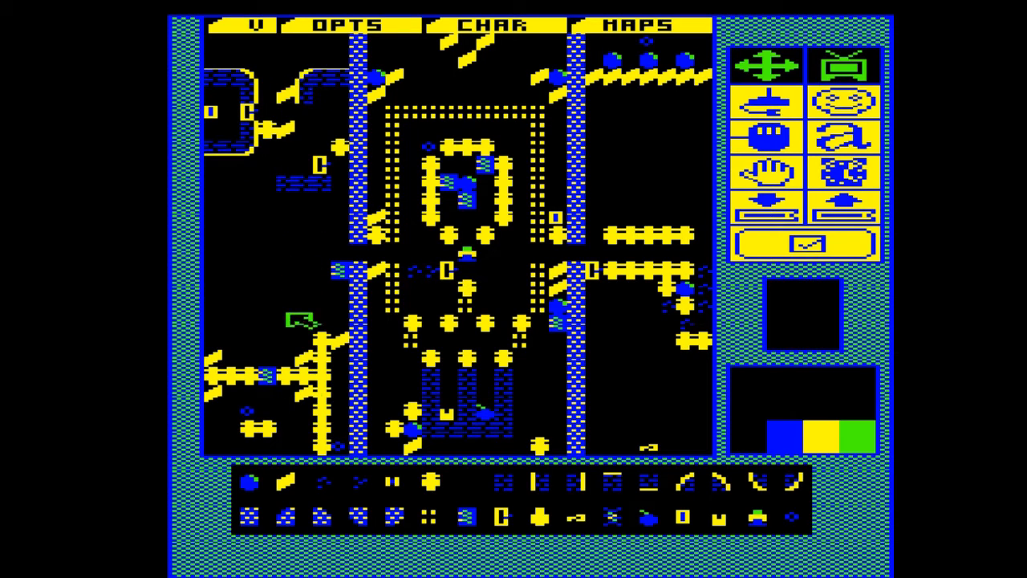
left_click(291, 482)
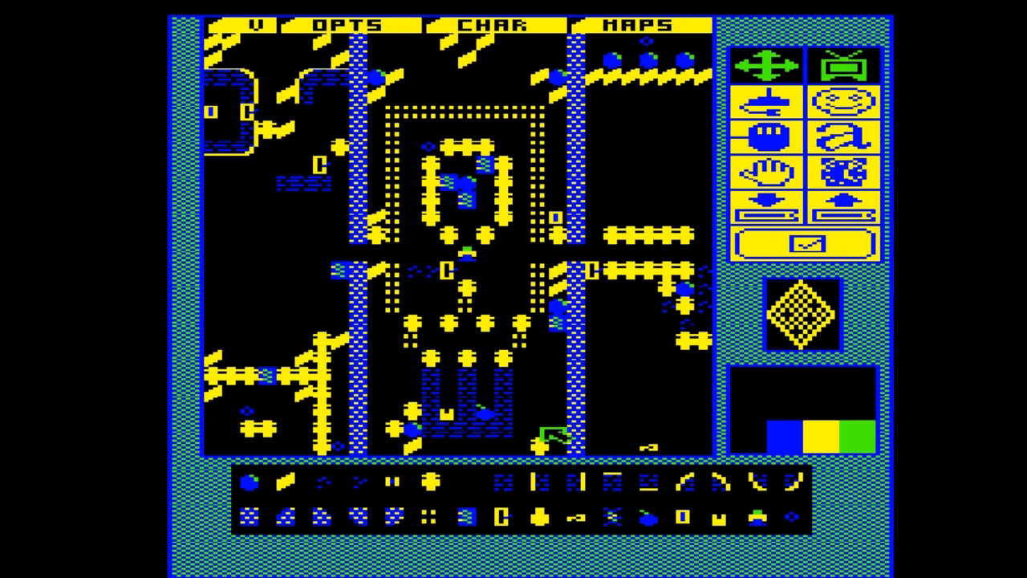
left_click(283, 480)
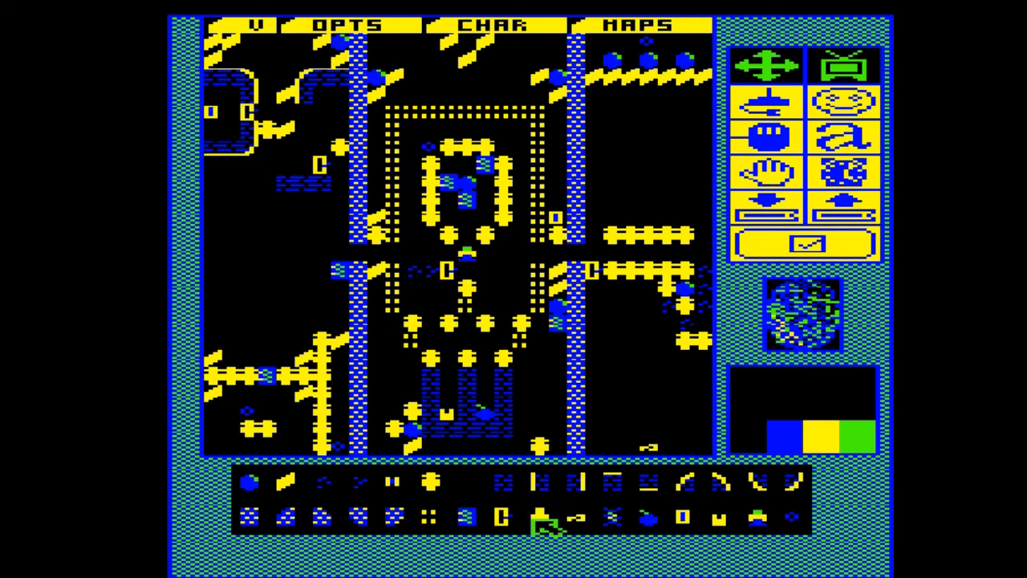
left_click(541, 518)
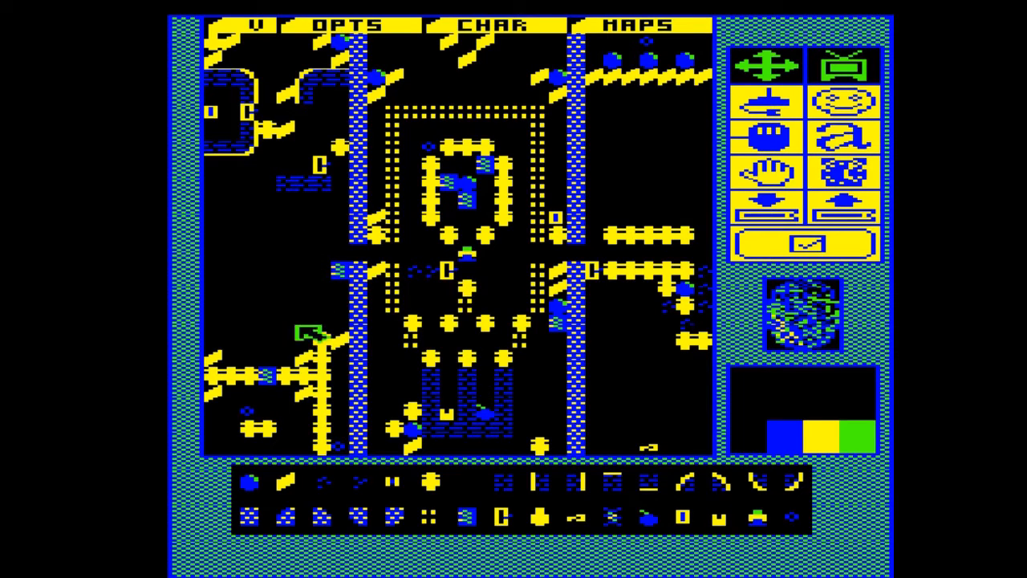
Step: Build a second brick section below the upper-left door, with a rounded top-left corner and left-edged side, and add a dotted tile beside it
left_click(617, 485)
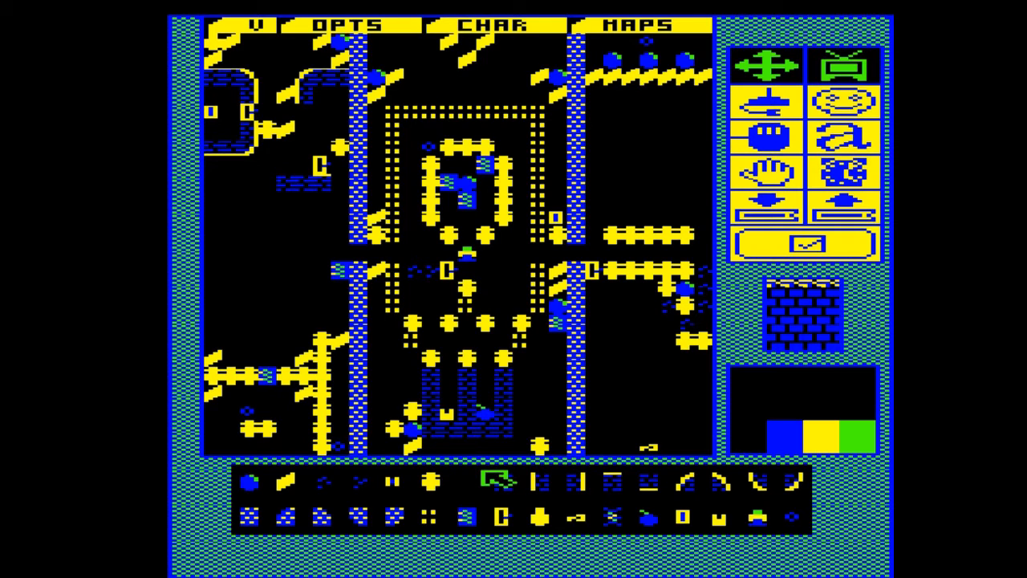
left_click(704, 486)
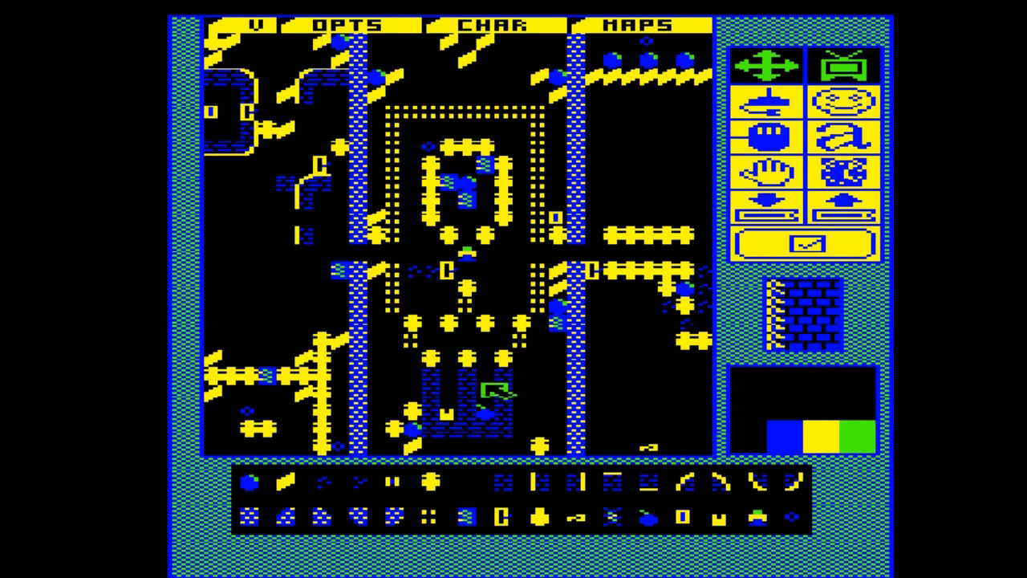
left_click(427, 524)
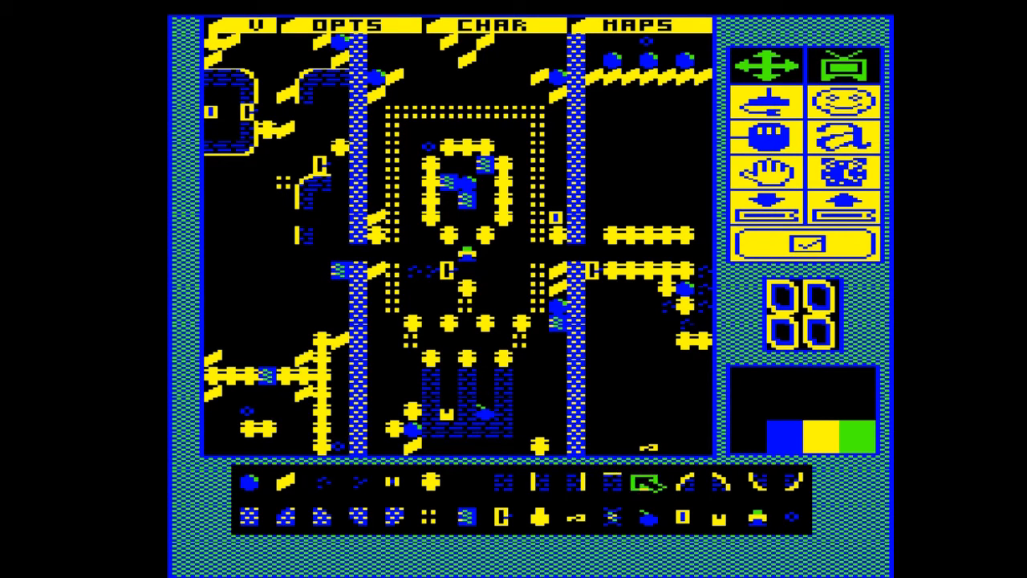
Step: Build the upper part of the left-hand room with top-edged bricks, a rounded top-right corner and right-edged bricks around a doorway gap
left_click(618, 482)
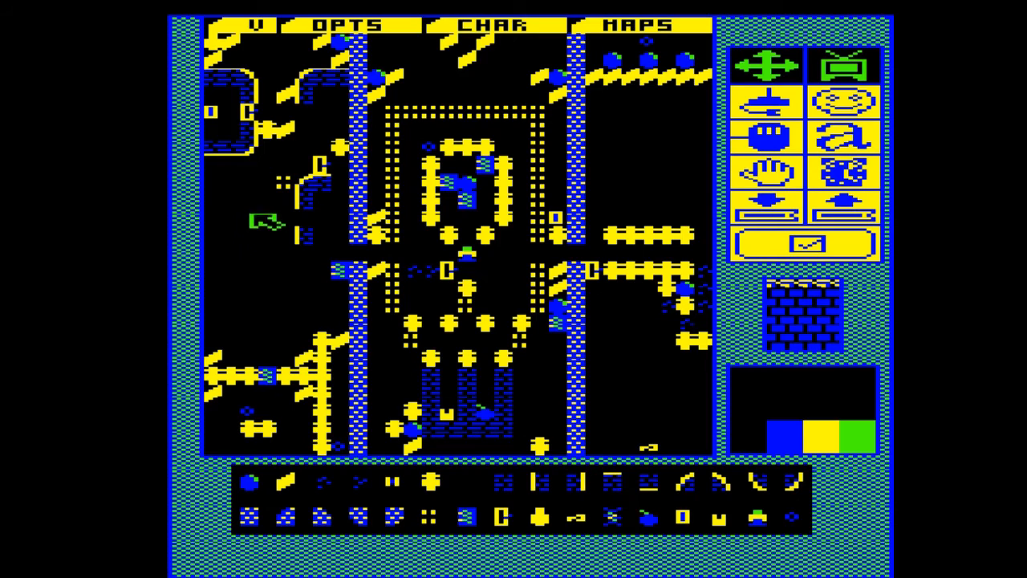
left_click_drag(245, 193, 224, 193)
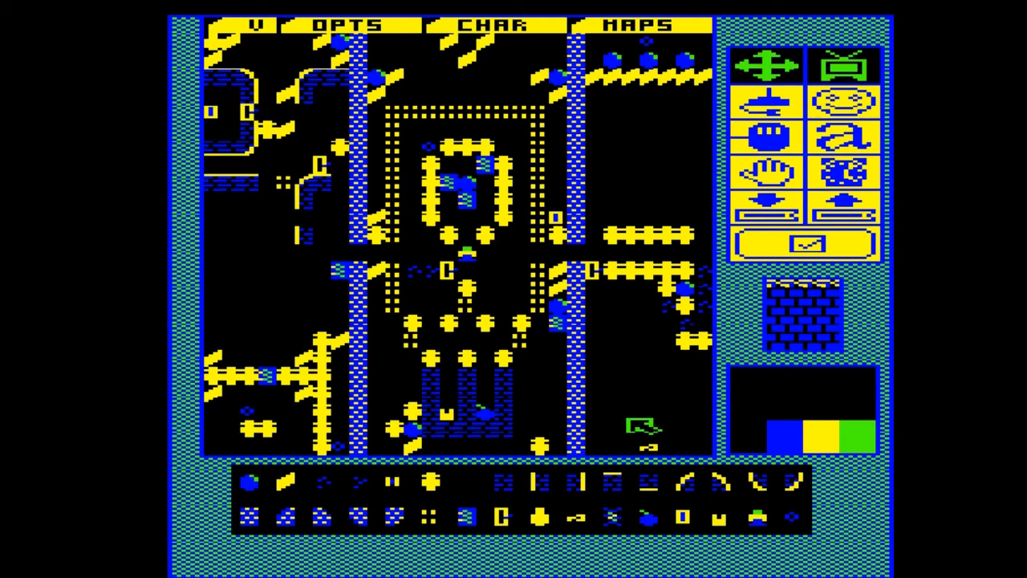
left_click(726, 482)
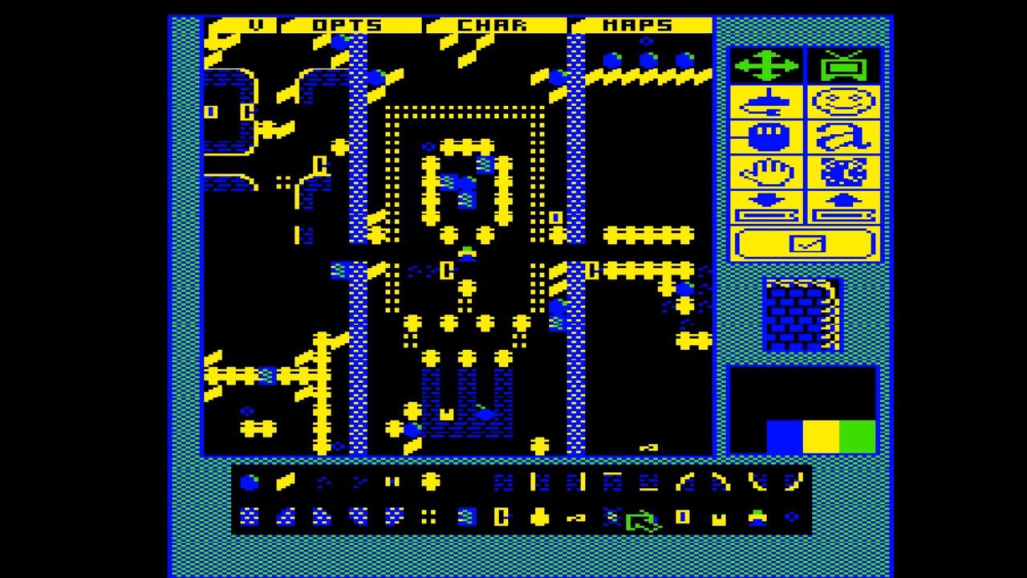
left_click(586, 486)
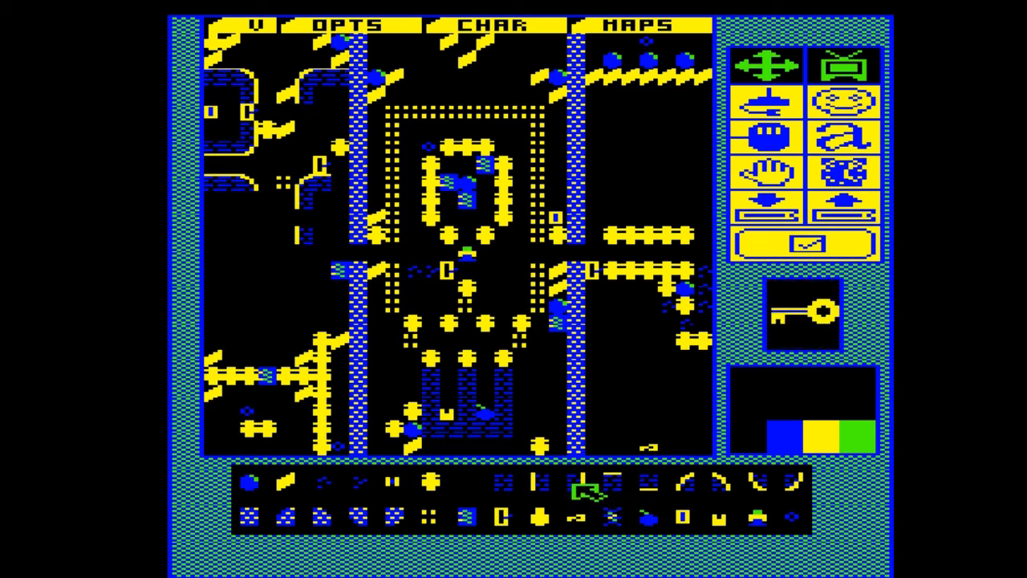
left_click(584, 486)
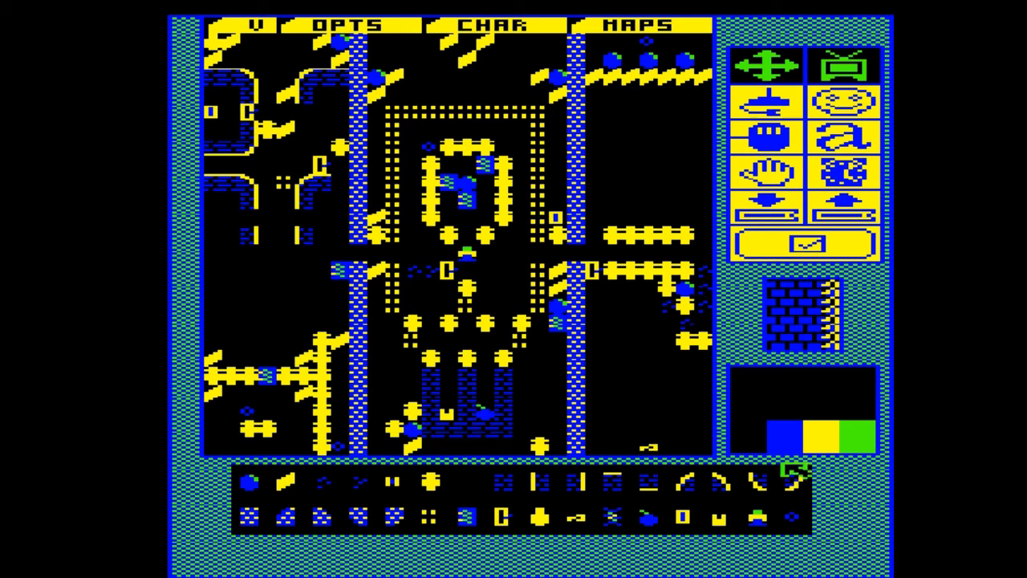
Step: Close the left-hand room with a rounded bottom-right corner and bottom-edged bricks, erasing the stray tile below it
left_click(800, 484)
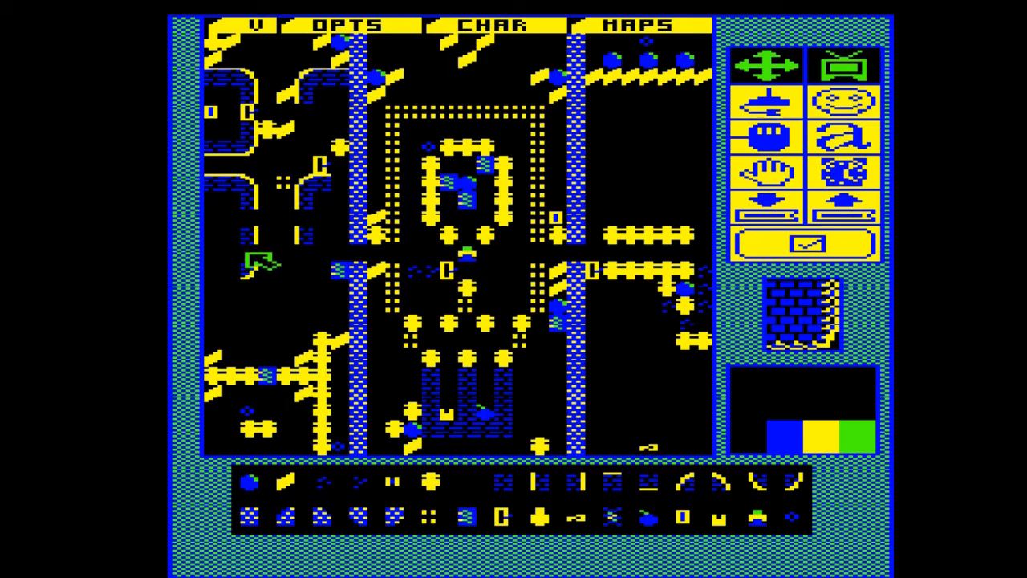
left_click(448, 475)
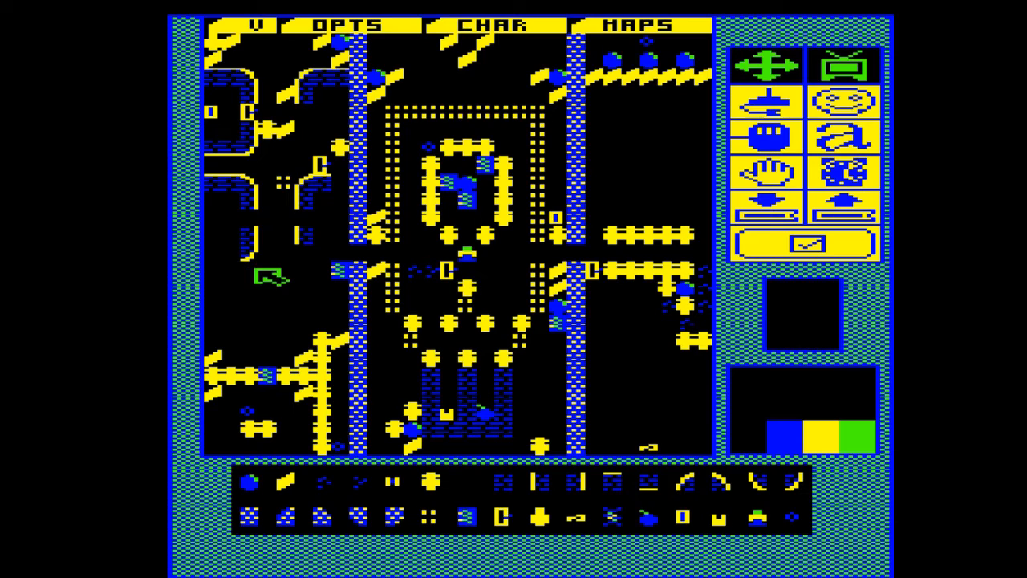
left_click(663, 489)
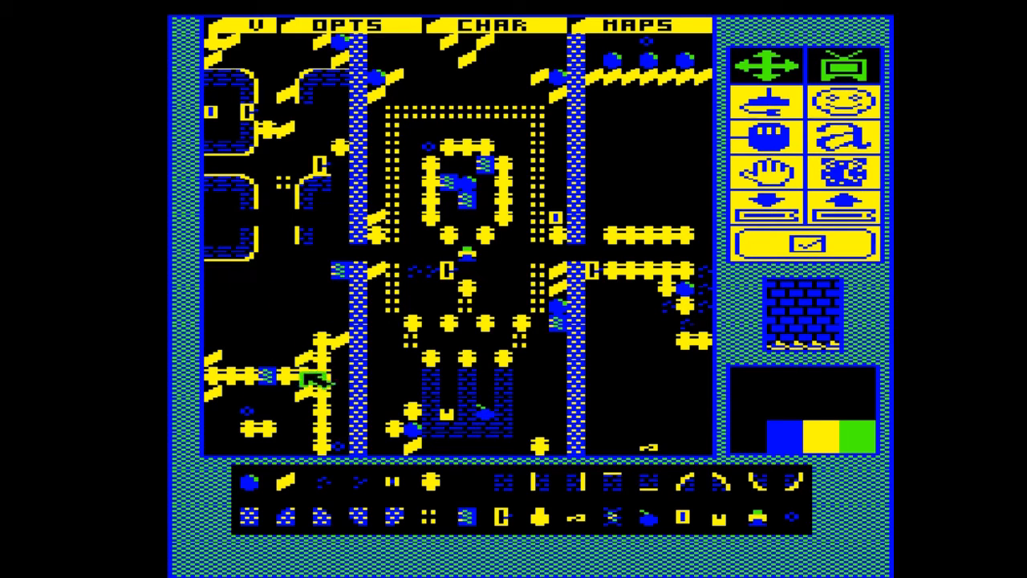
Step: Decorate the left-hand room with lattice, multicoloured speckled and green furniture tiles, and add sparse blue speckles around the neighbouring wall
left_click(287, 481)
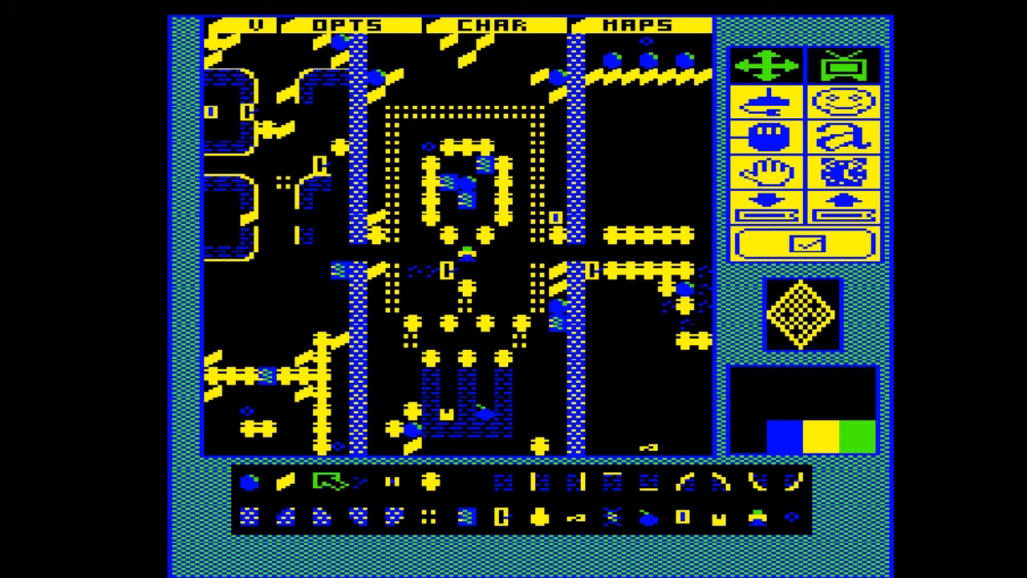
left_click(329, 485)
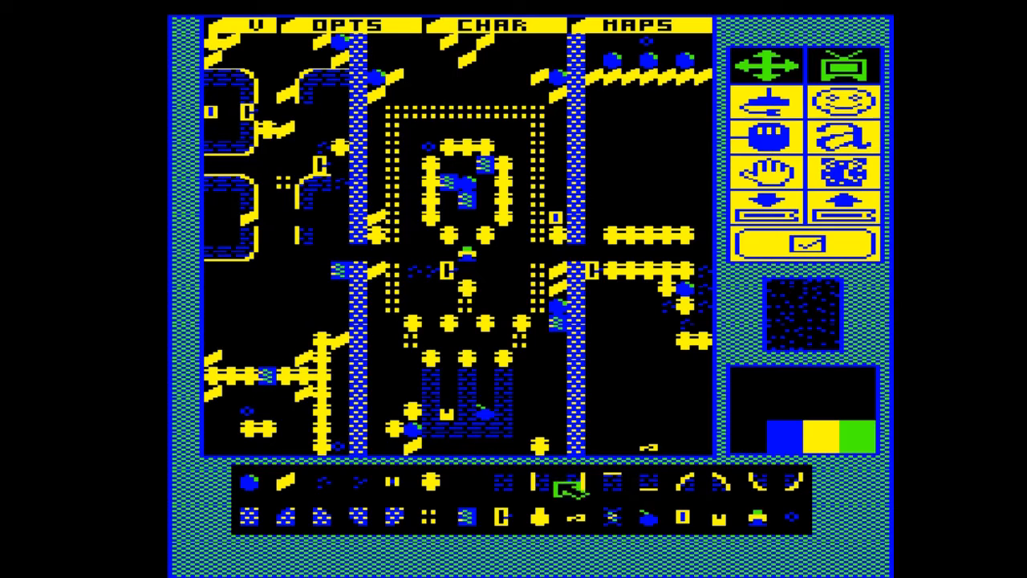
left_click(618, 520)
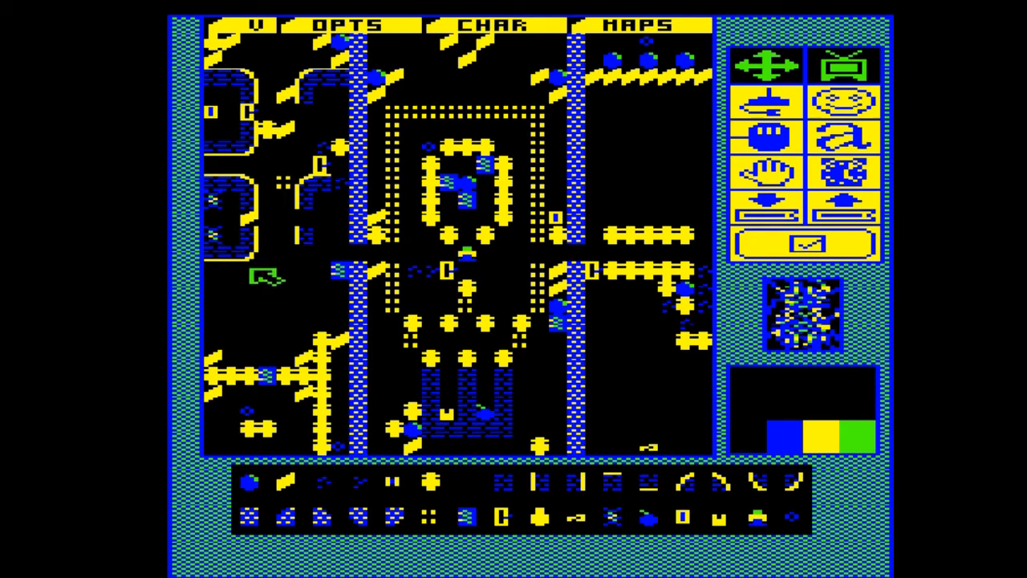
left_click(470, 517)
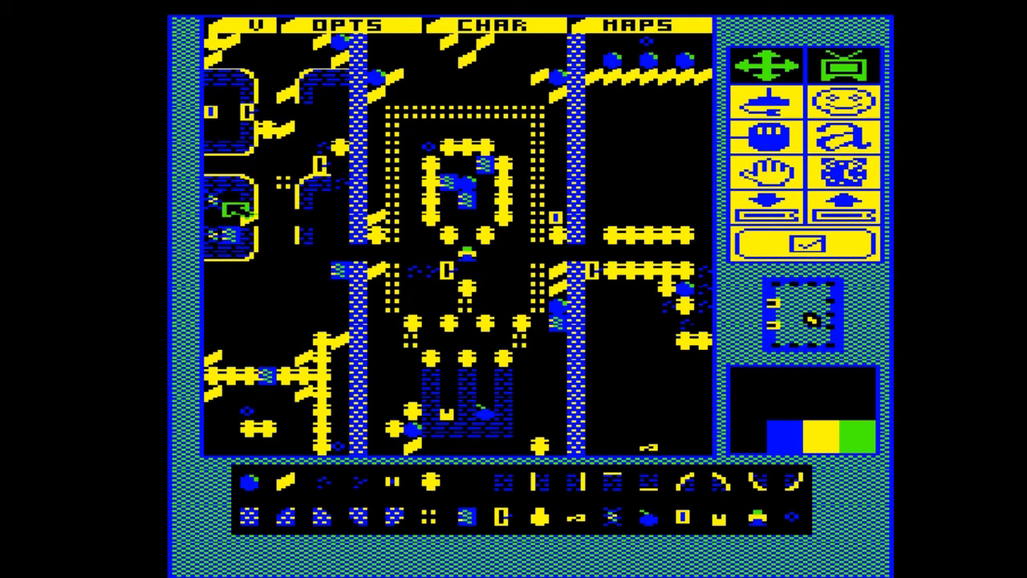
left_click(286, 481)
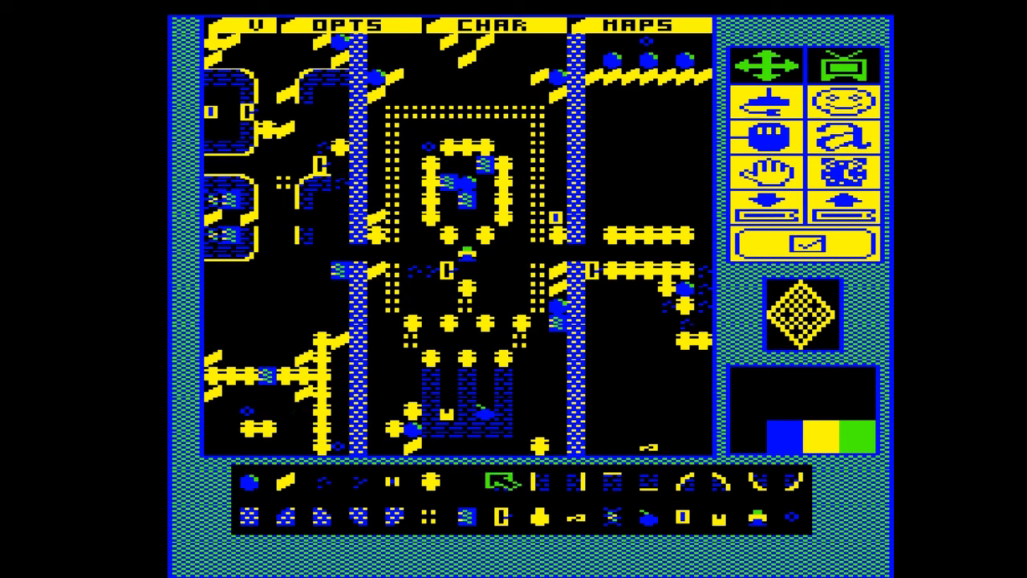
Step: Outline the lower-left room with plain bricks, leaving a gap in its right wall, and erase the stray brick outside
left_click(505, 485)
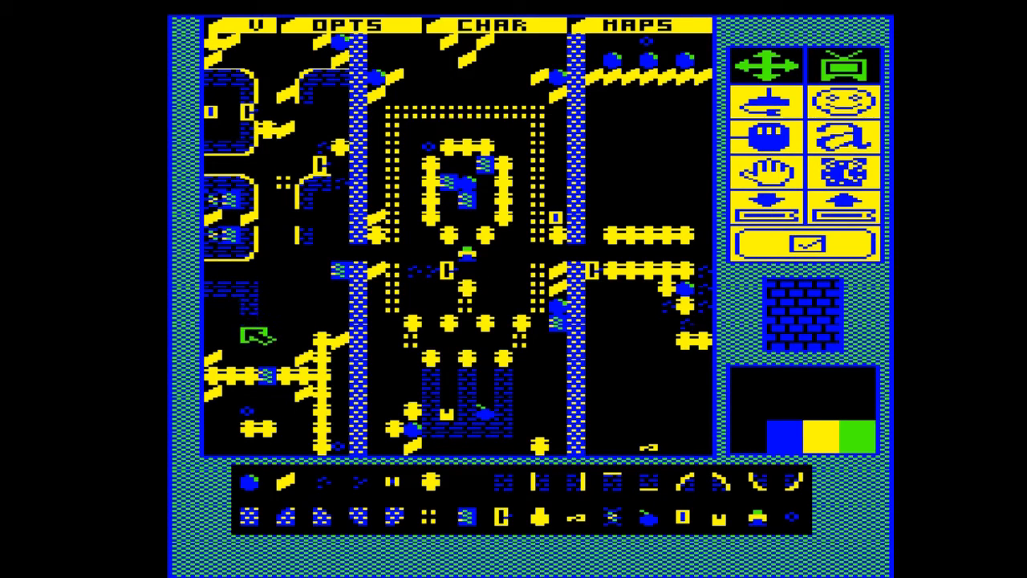
left_click(259, 379)
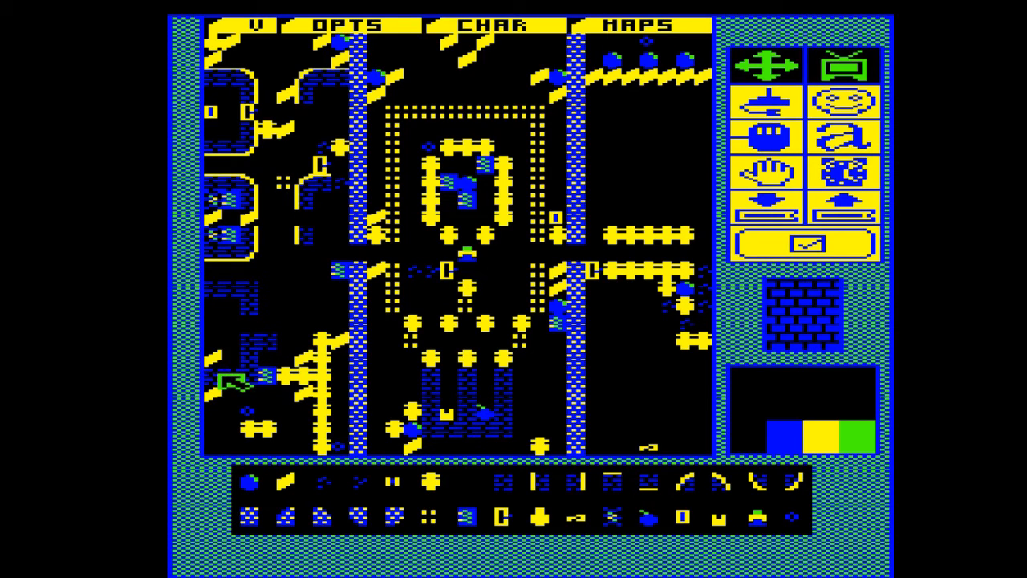
left_click(480, 487)
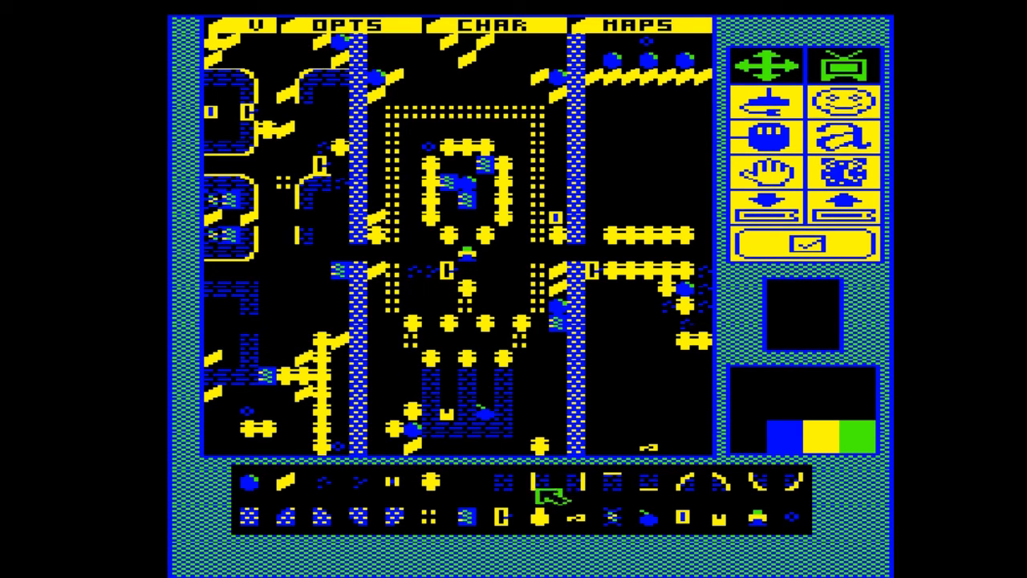
Step: Finish the lower-left room's outline with rounded right-hand corners, bottom-edged bricks and right-edged bricks on both sides of the gap
left_click(801, 489)
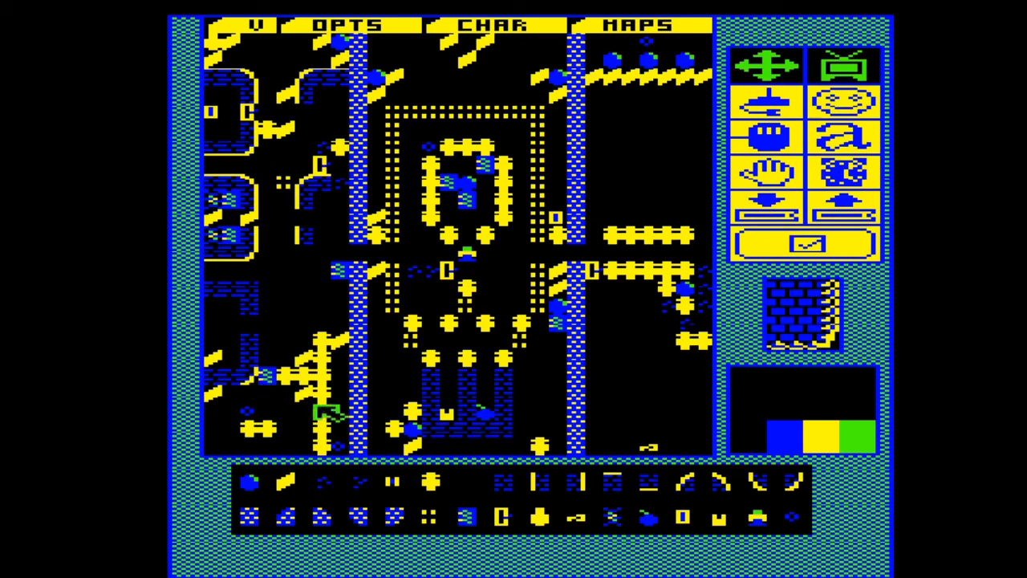
left_click(723, 481)
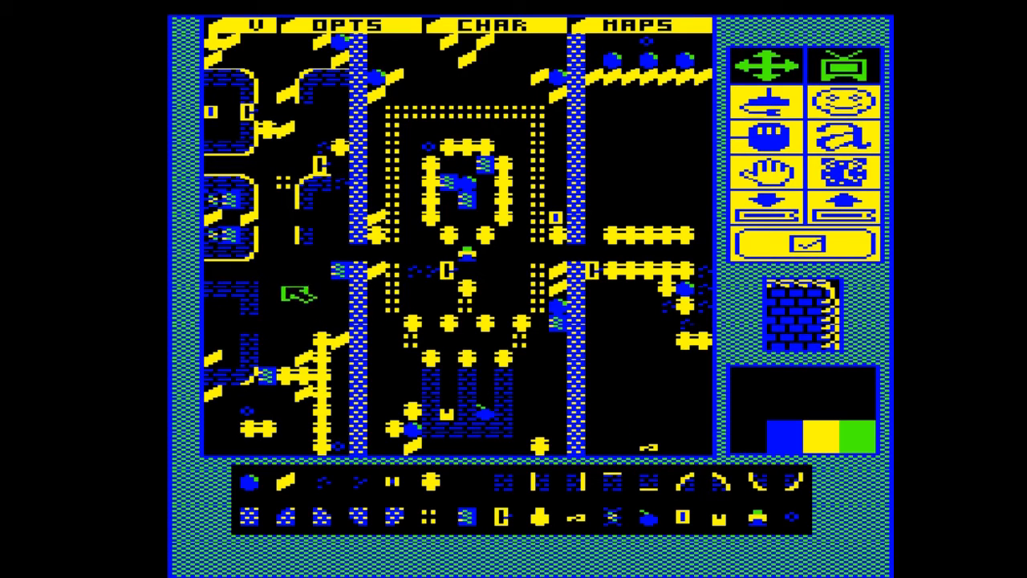
left_click(247, 289)
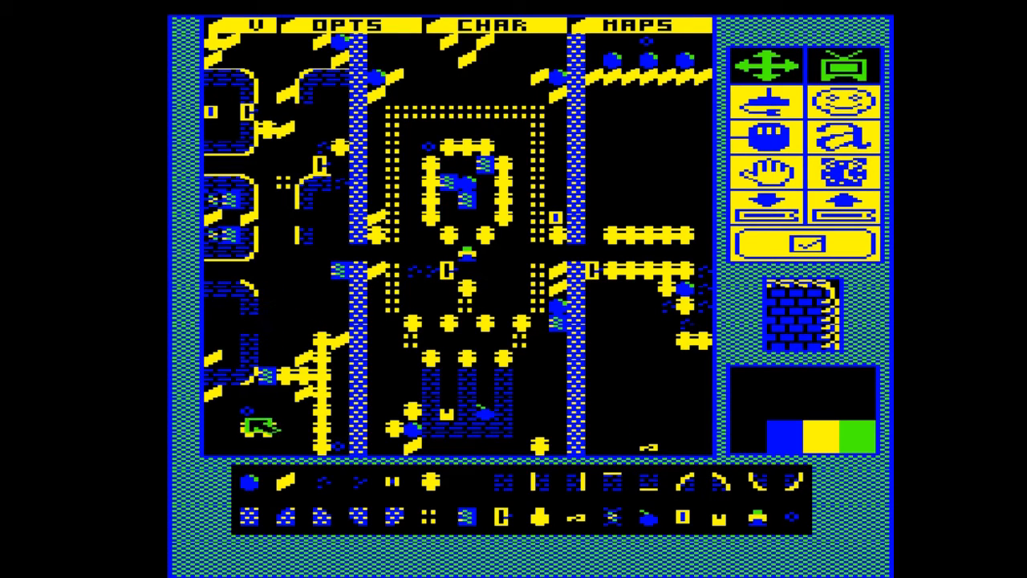
left_click(652, 486)
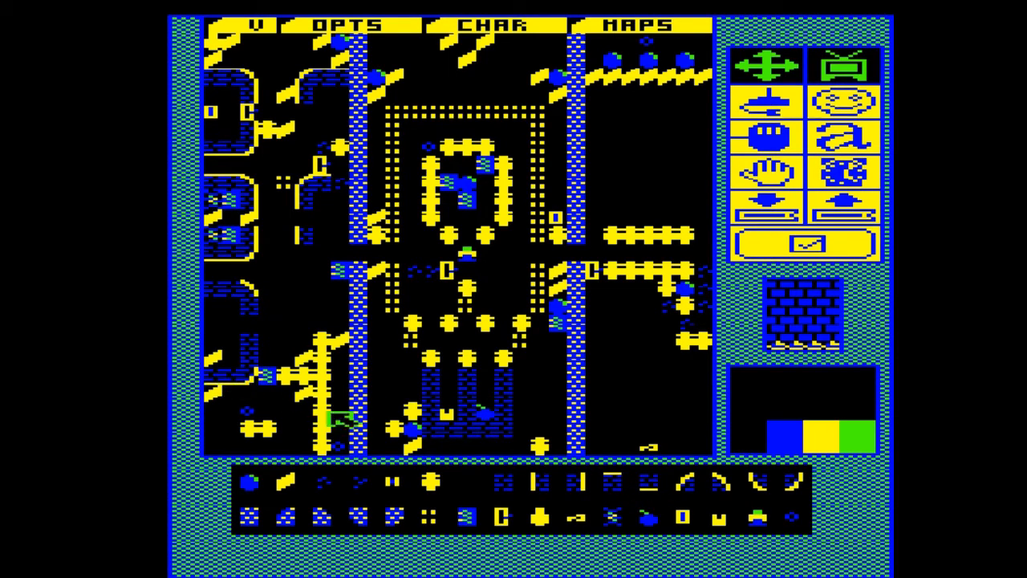
left_click(578, 486)
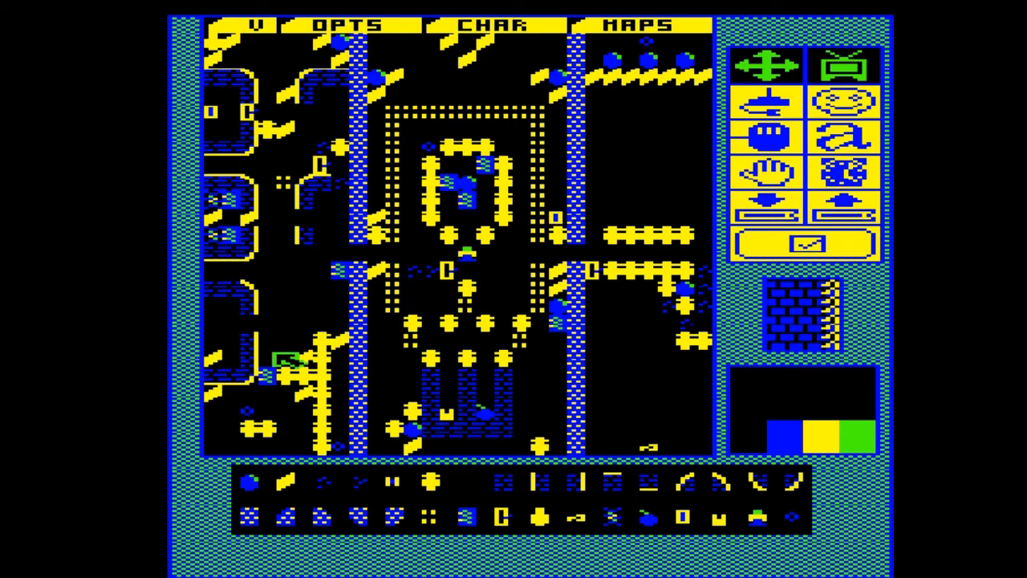
Step: Face the lower-left room's upper wall with top-edged bricks and fill the gap in its right wall with a green furniture tile
left_click(613, 482)
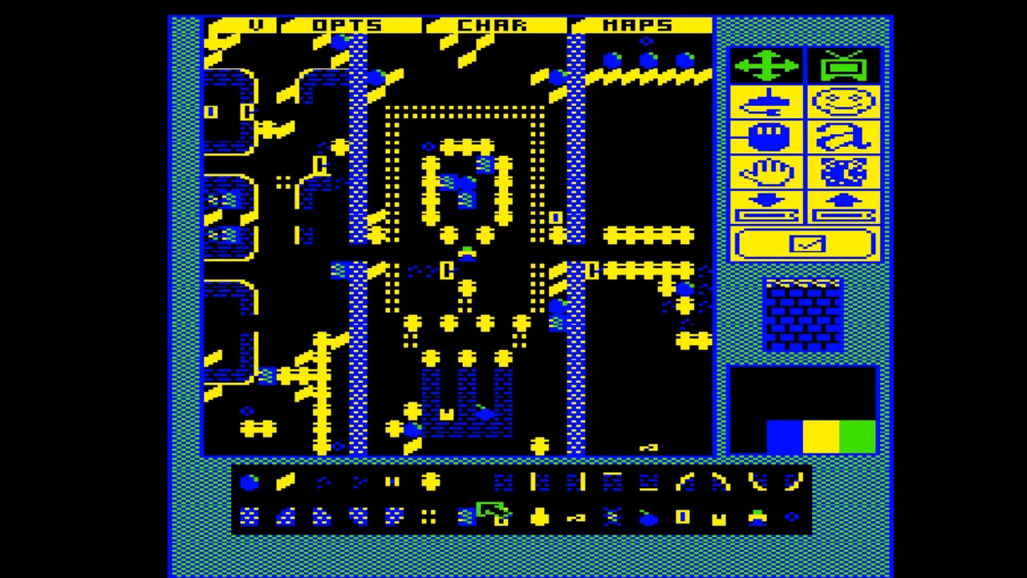
left_click(466, 518)
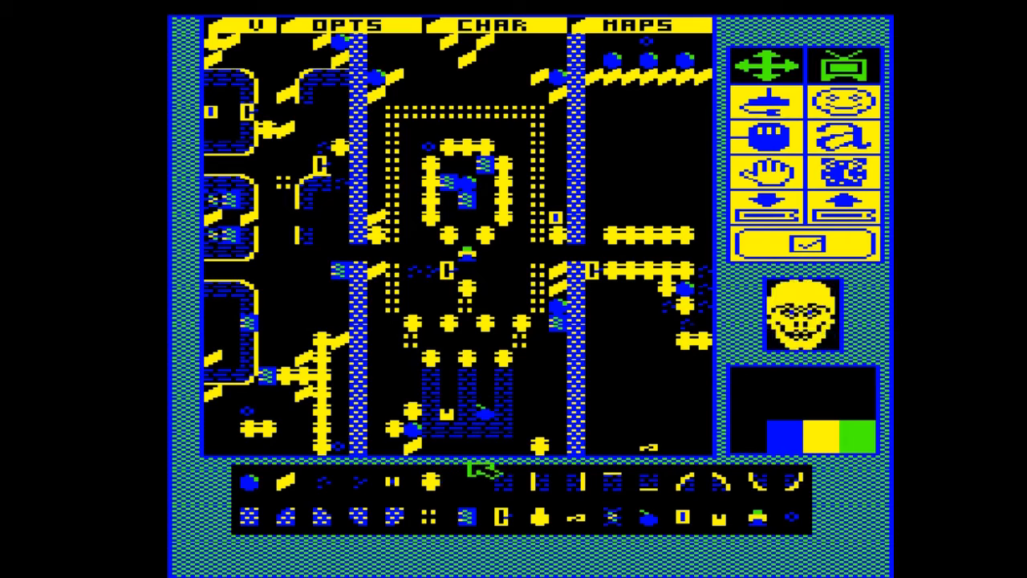
Step: Build a V of skull tiles in the upper right-hand area, shifting its left arm one tile down and erasing the surplus skulls
left_click(594, 112)
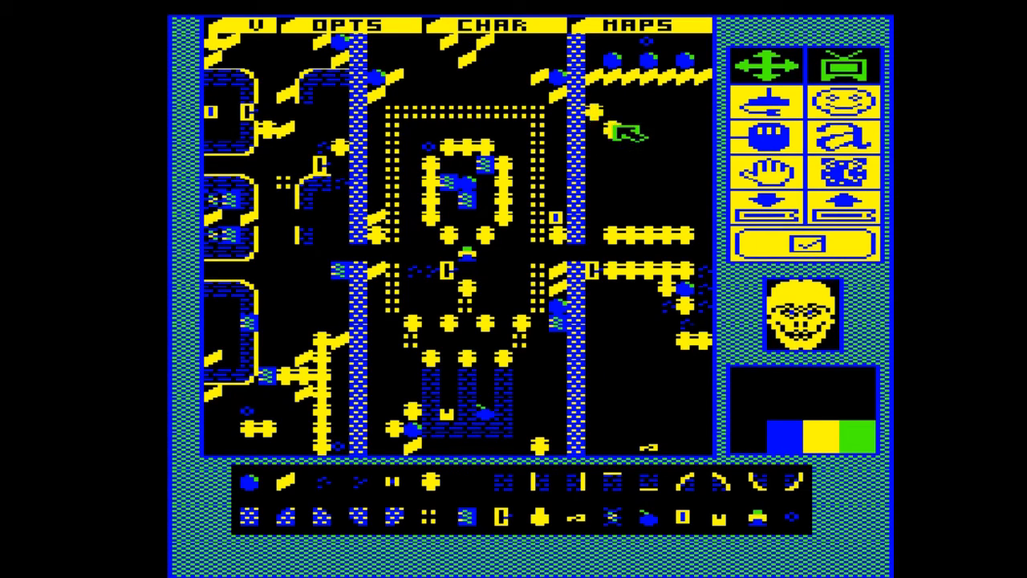
left_click(631, 146)
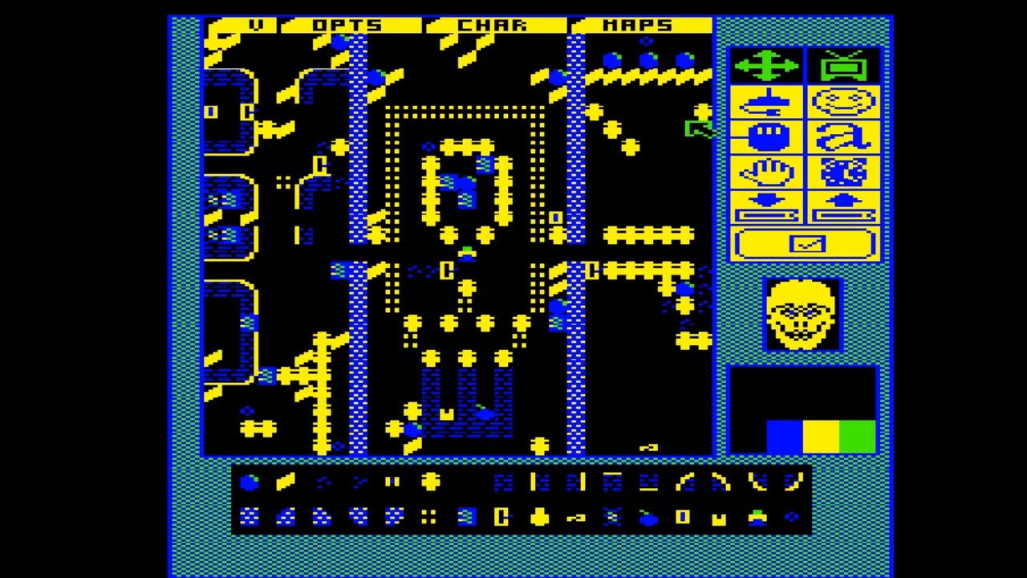
left_click(684, 129)
left_click(666, 146)
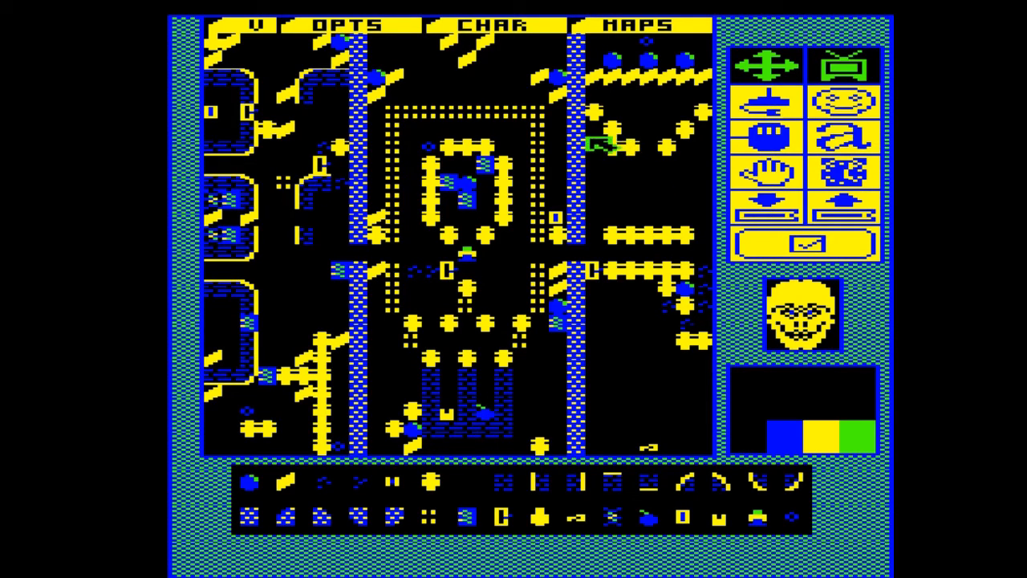
left_click(602, 133)
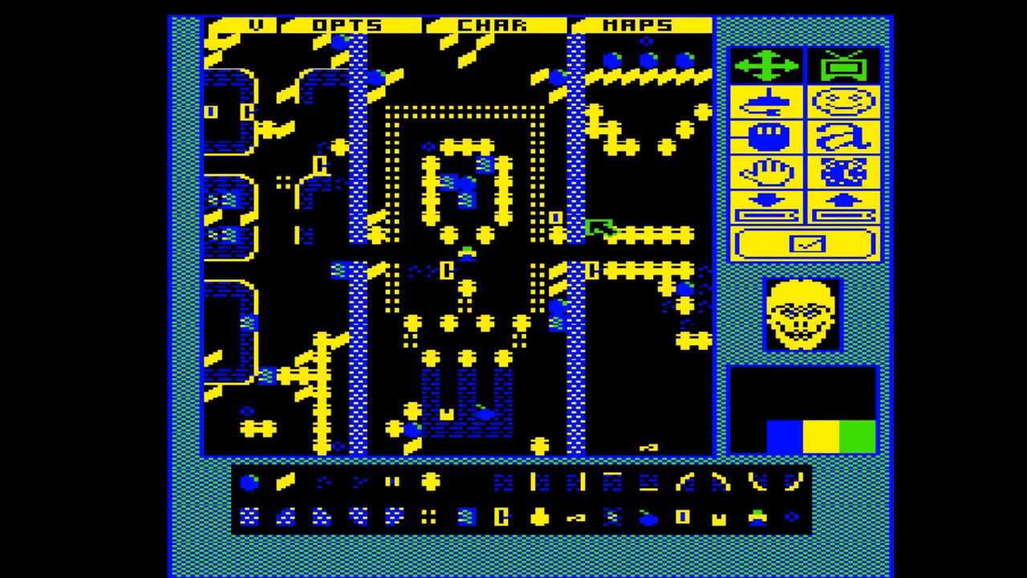
left_click(467, 480)
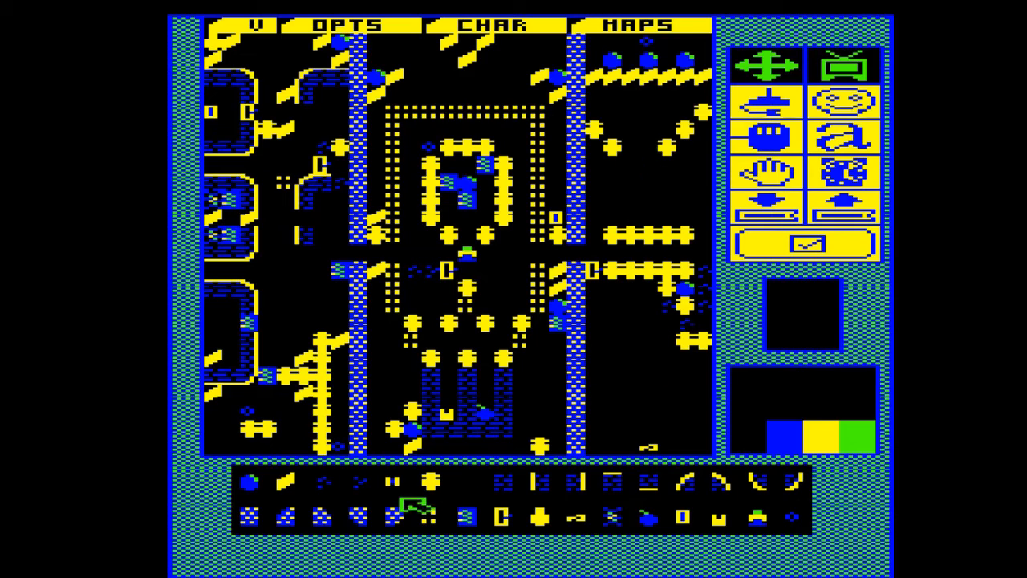
Step: Lay a row of four-block tiles beneath the skull V and place lattice tiles above its left end and below the V's right arm
left_click(432, 516)
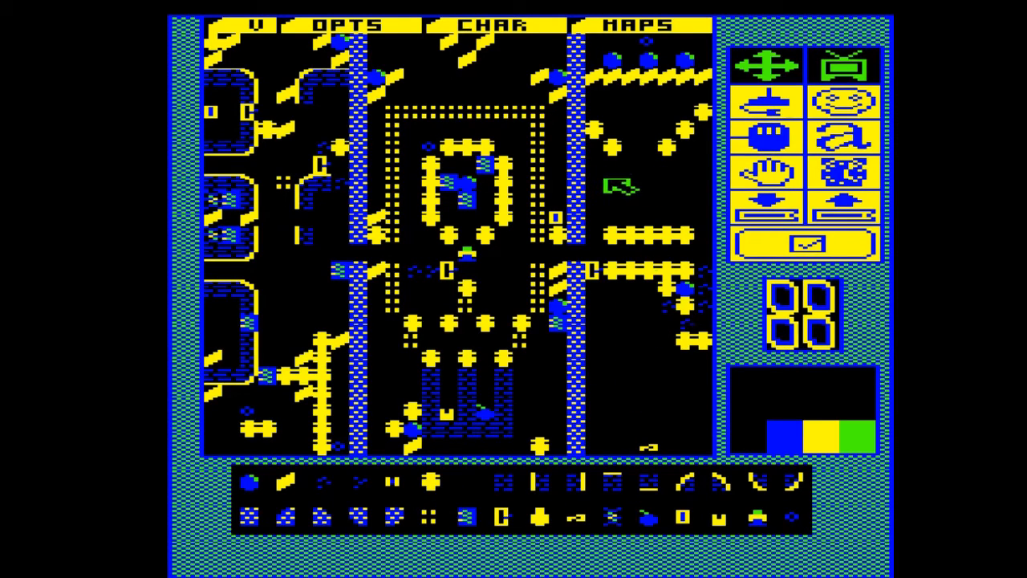
left_click_drag(624, 180, 651, 179)
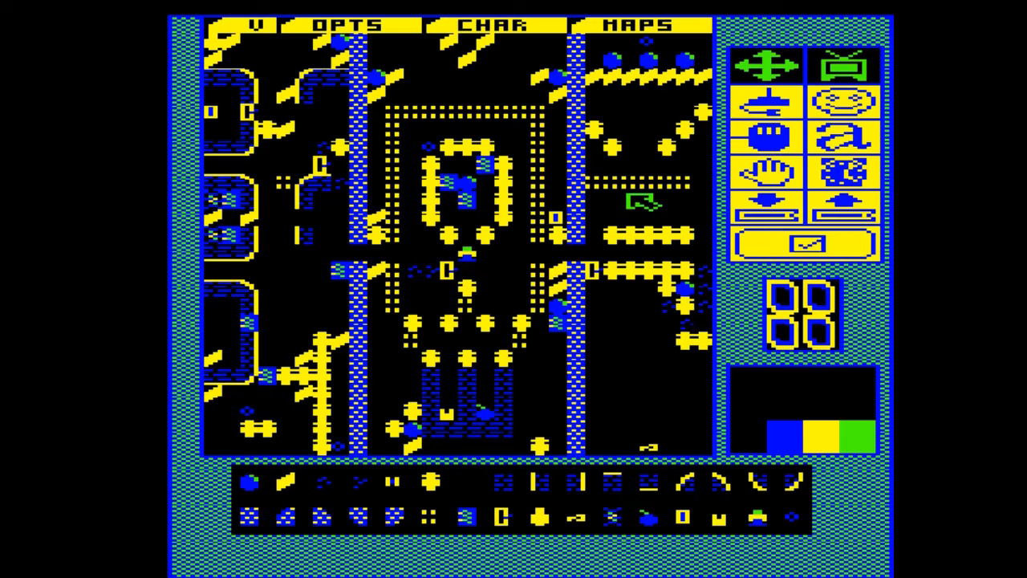
left_click(297, 484)
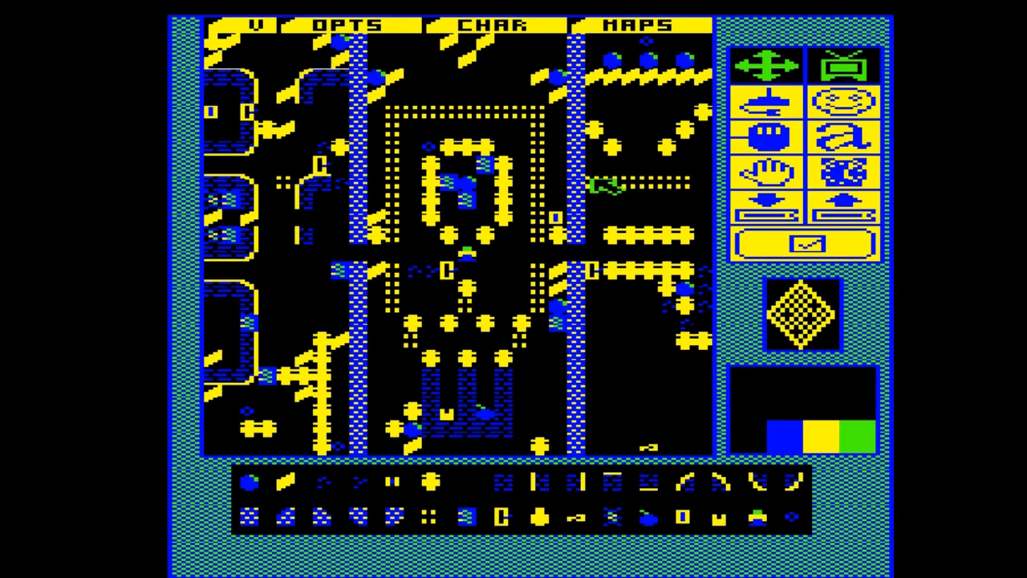
left_click(596, 164)
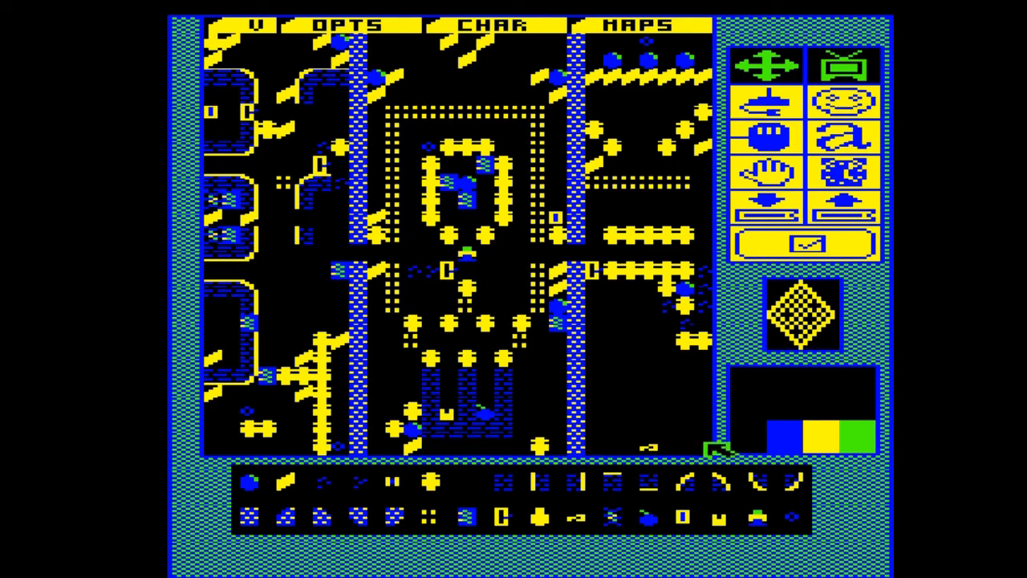
Step: Replace the V's right arm with diagonal rounded top-left and bottom-right bricks, and put a skull at the left end of the lattice row above
left_click(690, 479)
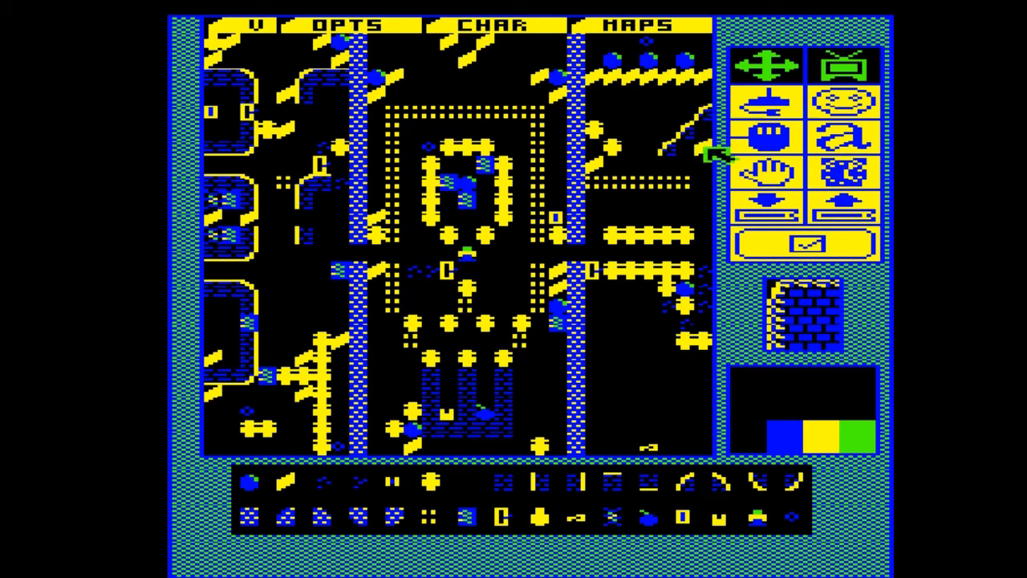
left_click(795, 480)
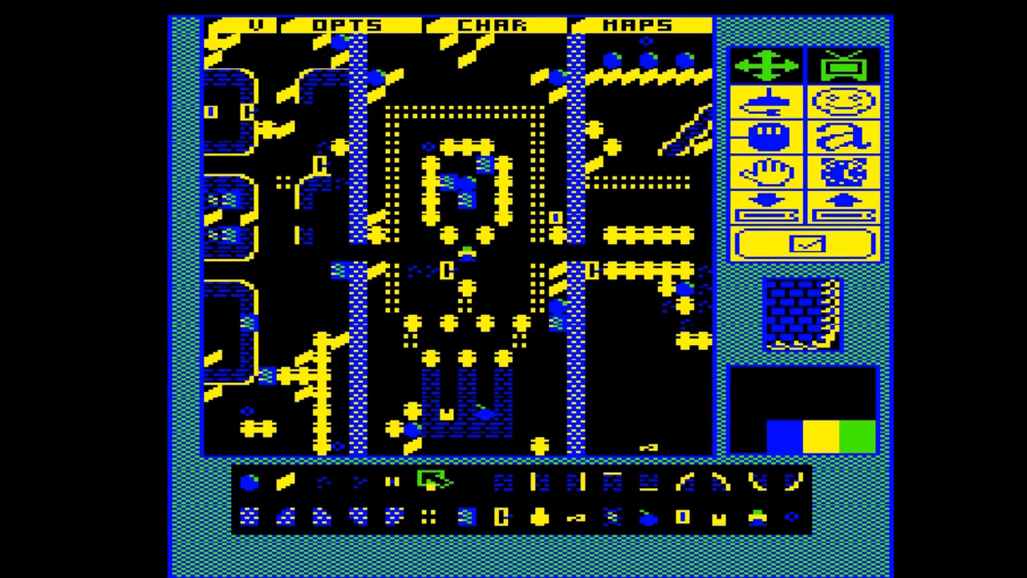
left_click(437, 484)
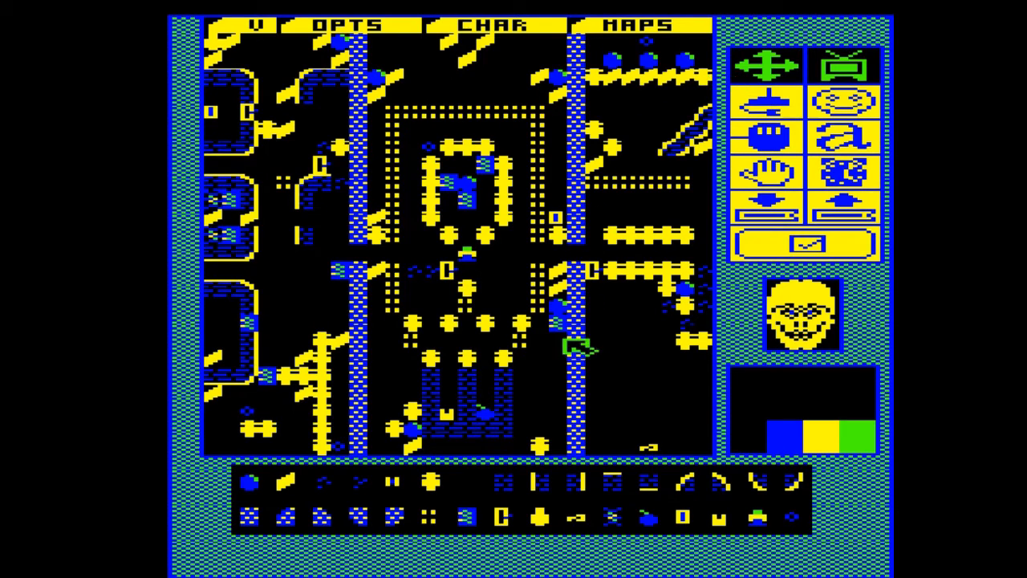
Step: Replace the crown between the lower central brick pillars with a lattice tile and place a crown in the left-hand room
left_click(476, 517)
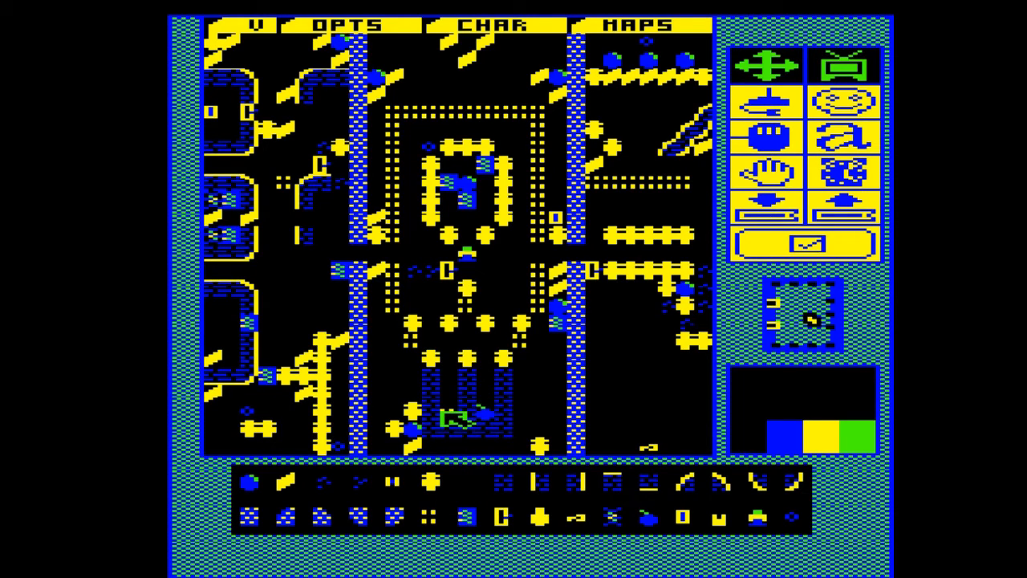
left_click(443, 412)
left_click(287, 480)
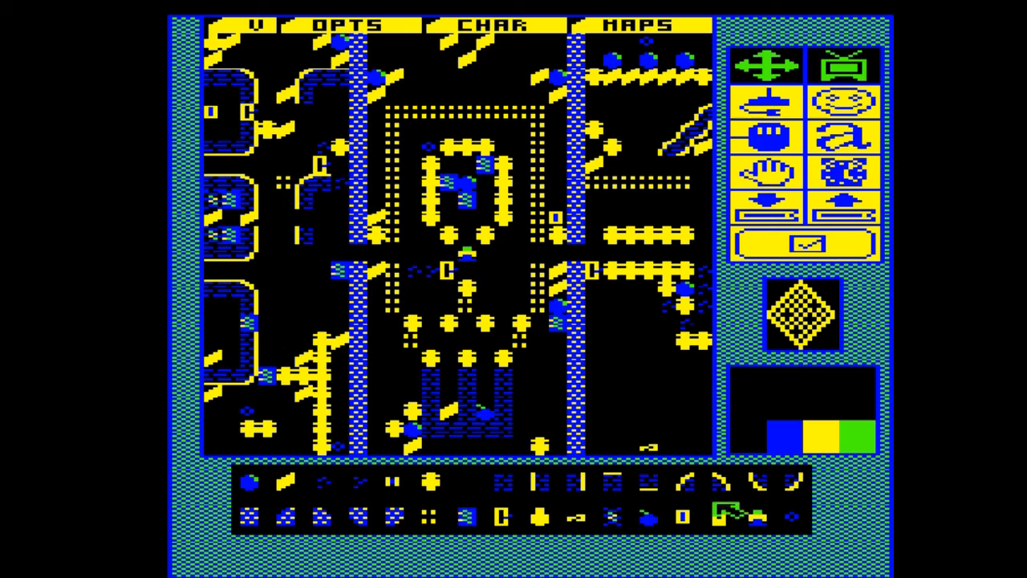
left_click(716, 518)
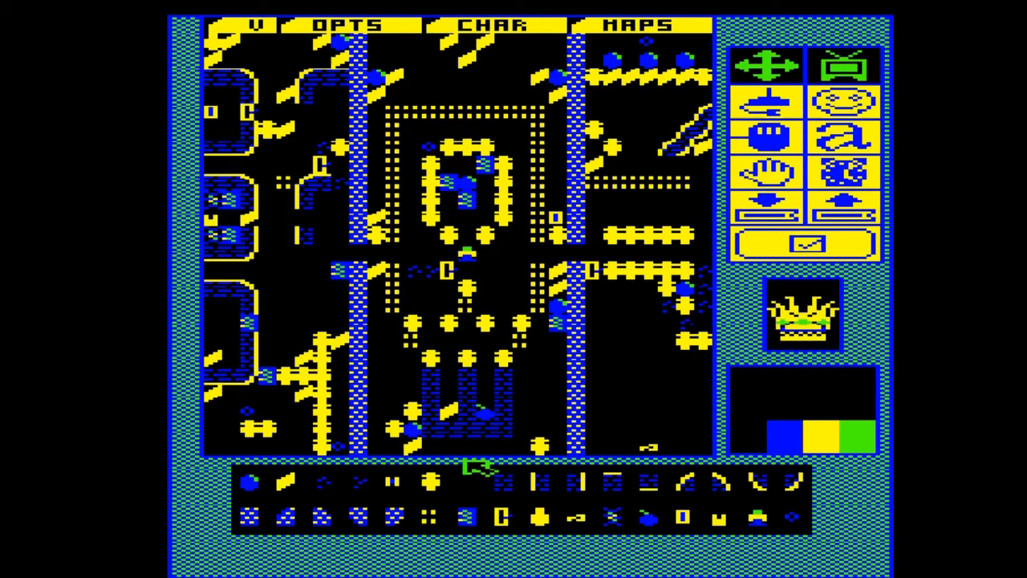
Step: Extend the right-hand skull row to the dividing wall, and place an egg above its right end with sparse blue speckles around it
left_click(431, 483)
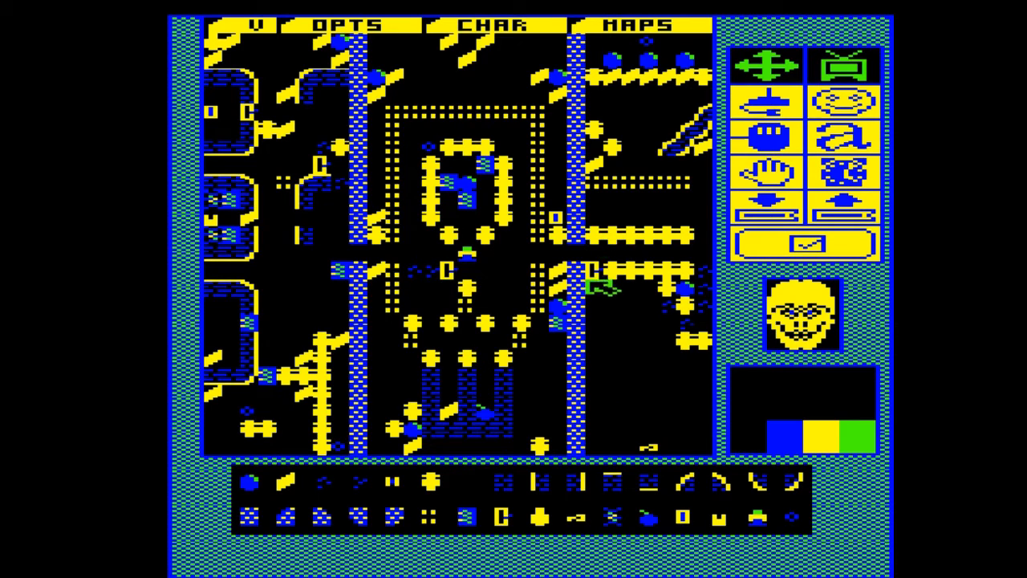
left_click(539, 518)
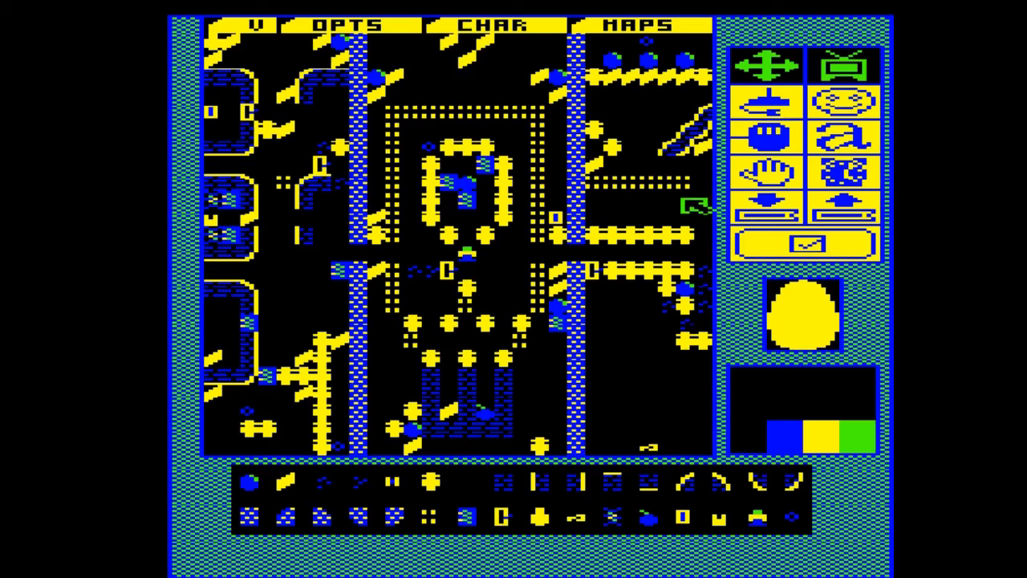
left_click(686, 200)
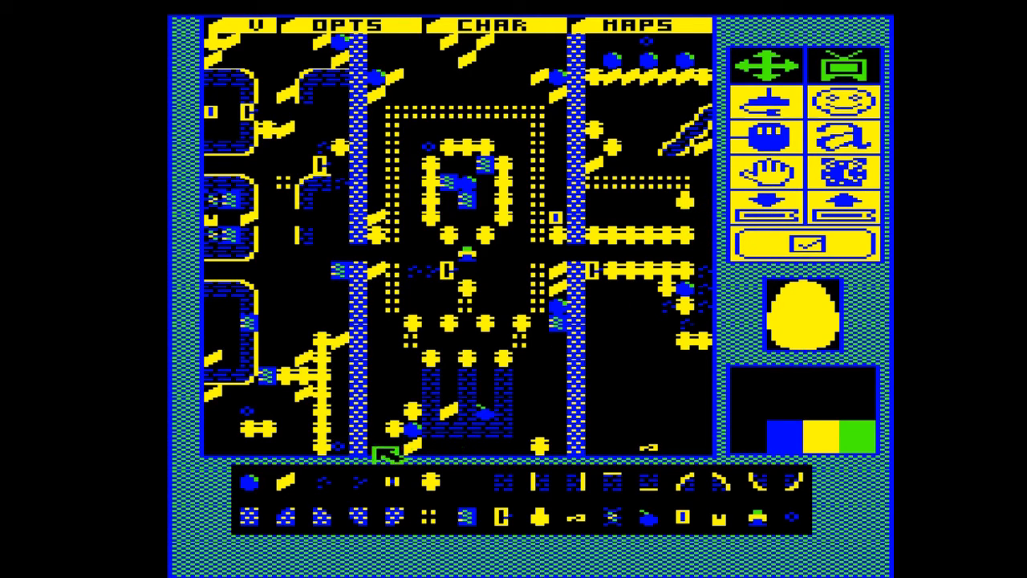
left_click(359, 483)
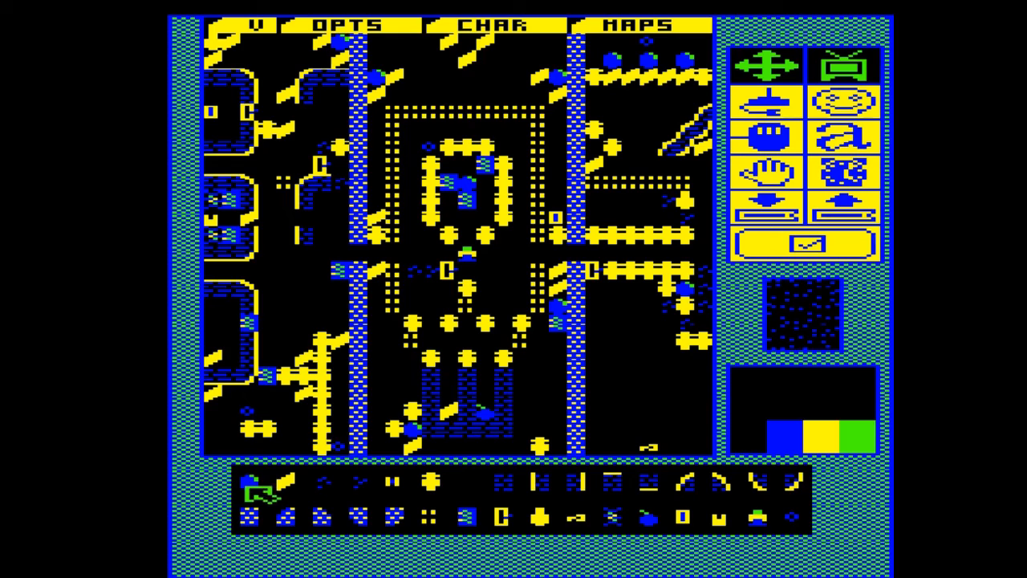
Step: Place a multicoloured speckled tile flanked by lattice beside the right dividing wall, and replace the speckles left of the egg with a skull
left_click(265, 488)
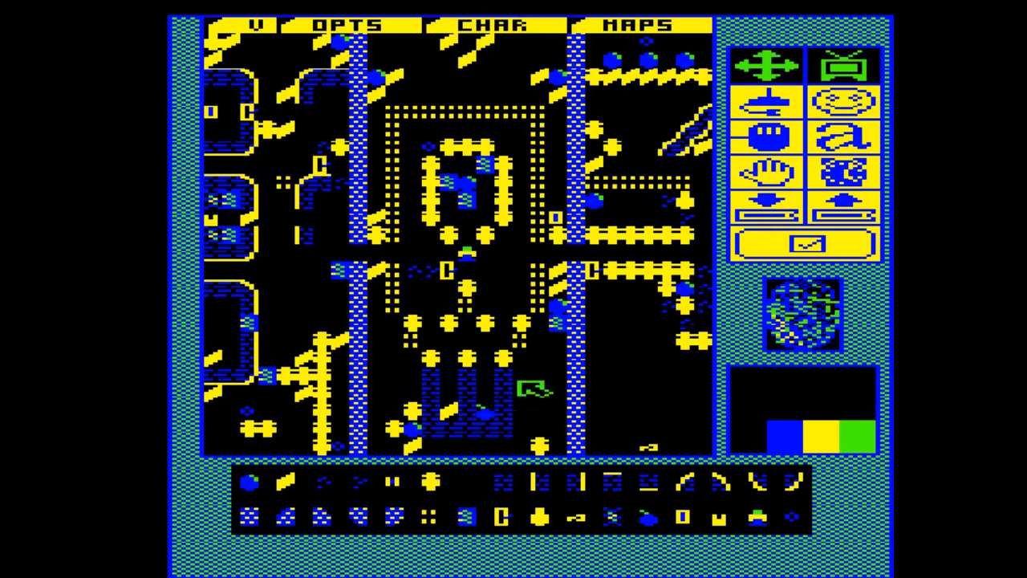
left_click(311, 480)
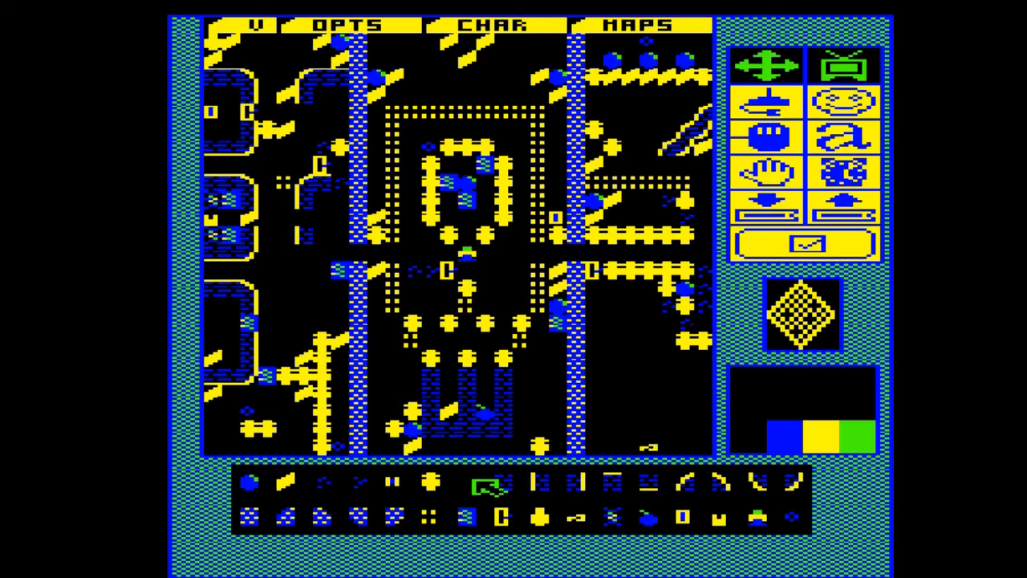
left_click(479, 484)
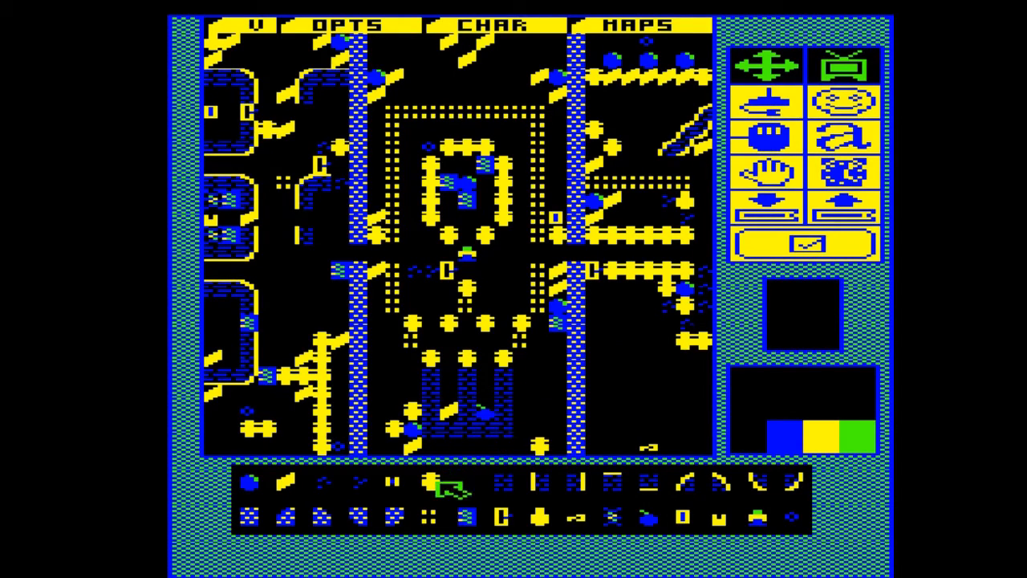
left_click(439, 482)
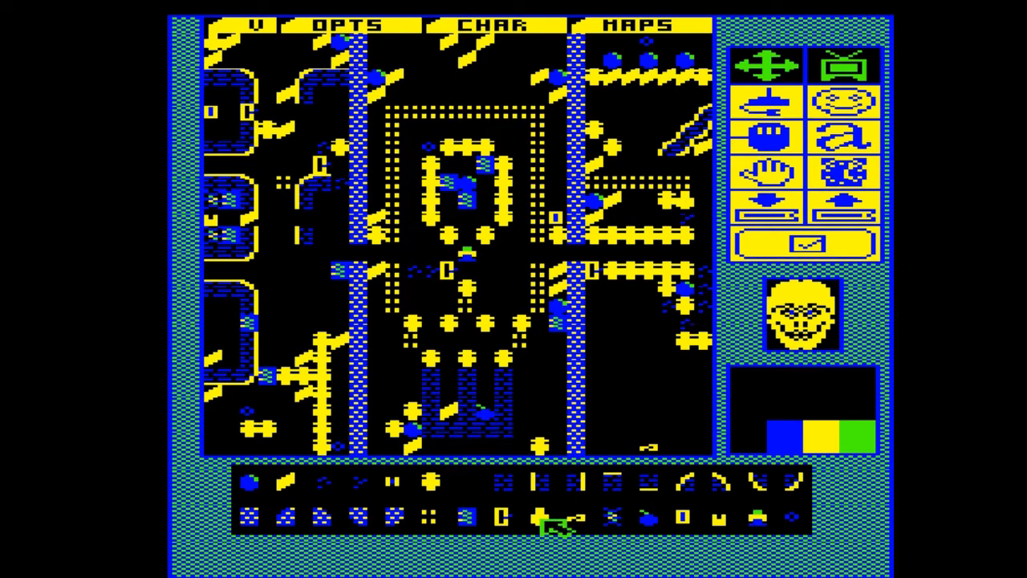
Step: Place an egg and a multicoloured speckled tile beside the right dividing wall's upper end, and another speckled tile above the central dotted enclosure
left_click(542, 521)
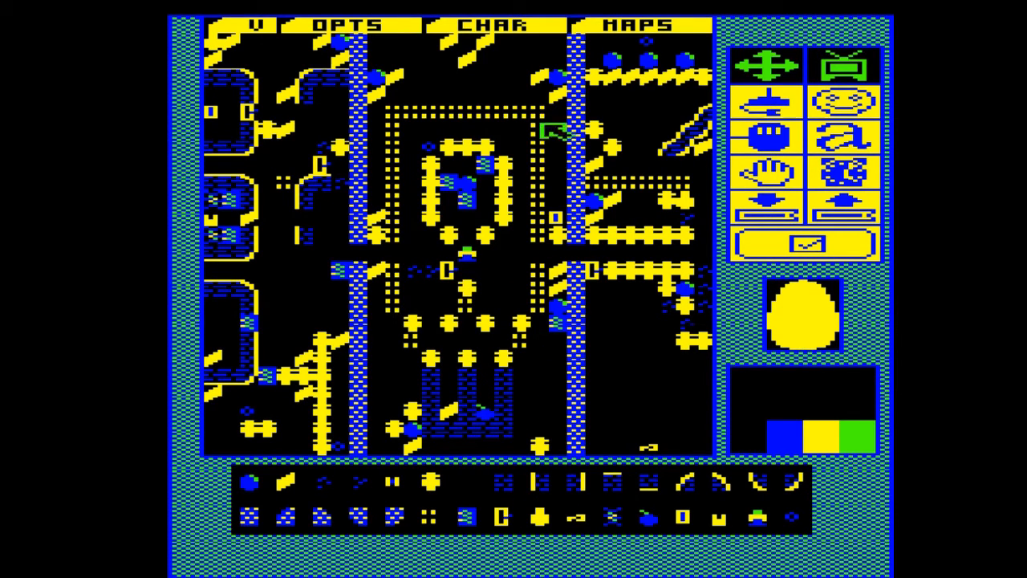
left_click(559, 60)
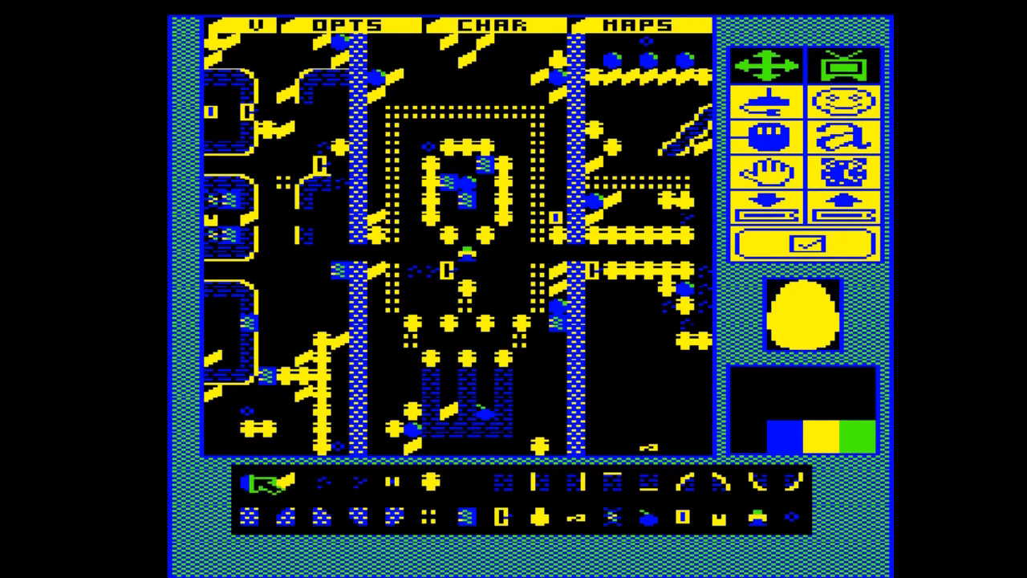
left_click(256, 480)
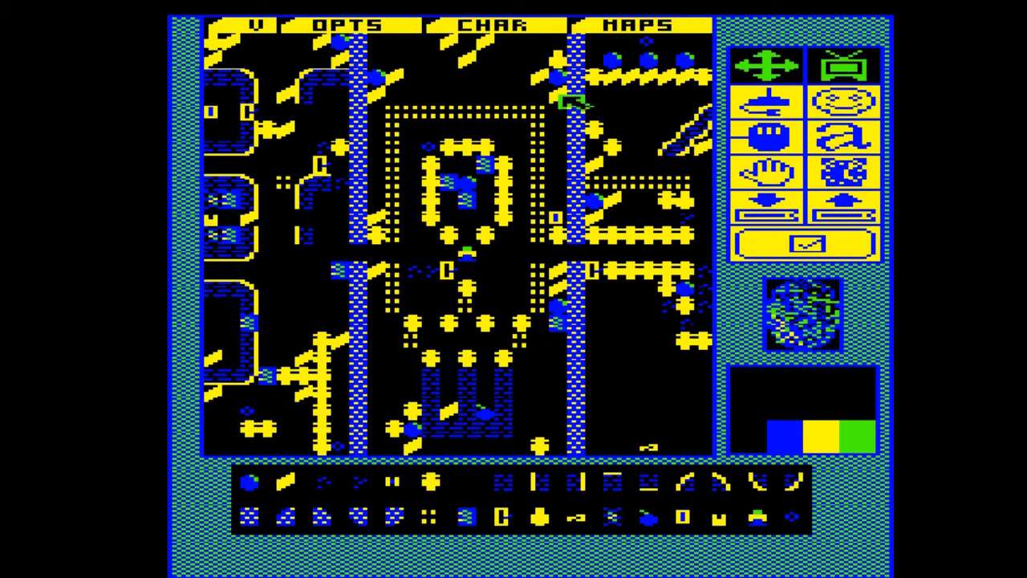
left_click(555, 74)
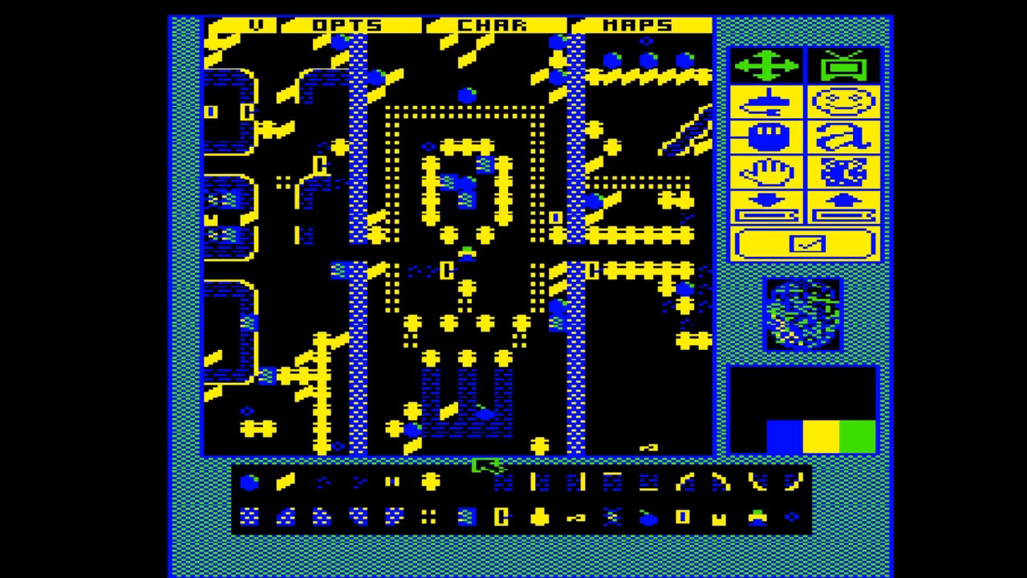
Step: Add two green furniture tiles to the upper brick room by the left dividing wall, and place lattice tiles in the corridor below, erasing all but one
left_click(323, 481)
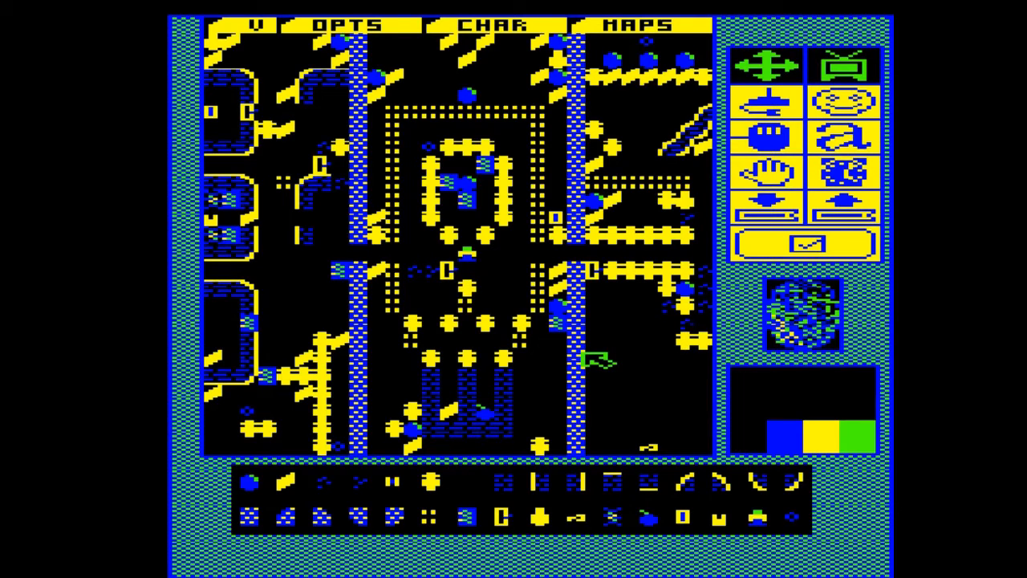
left_click(463, 514)
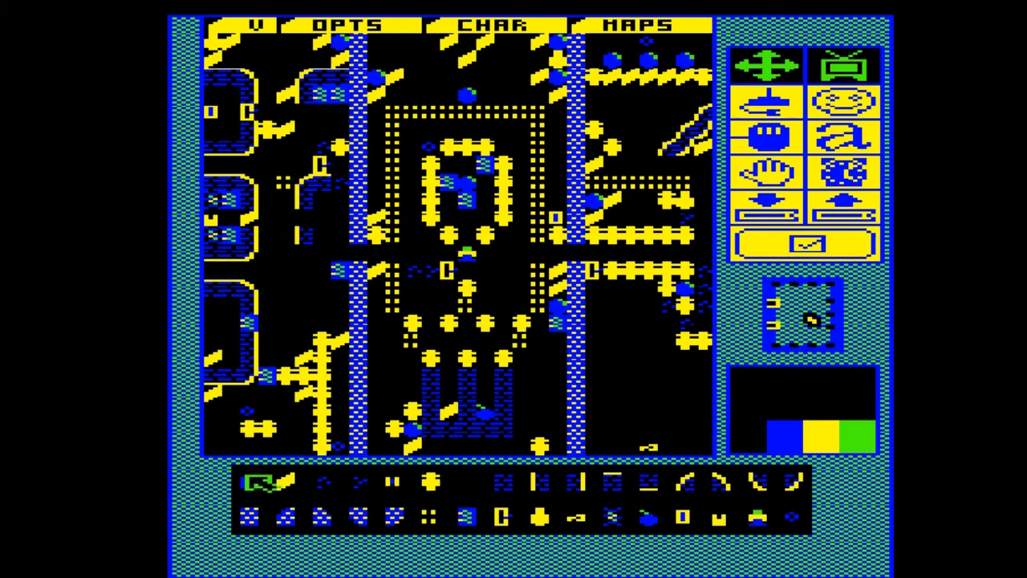
left_click(296, 481)
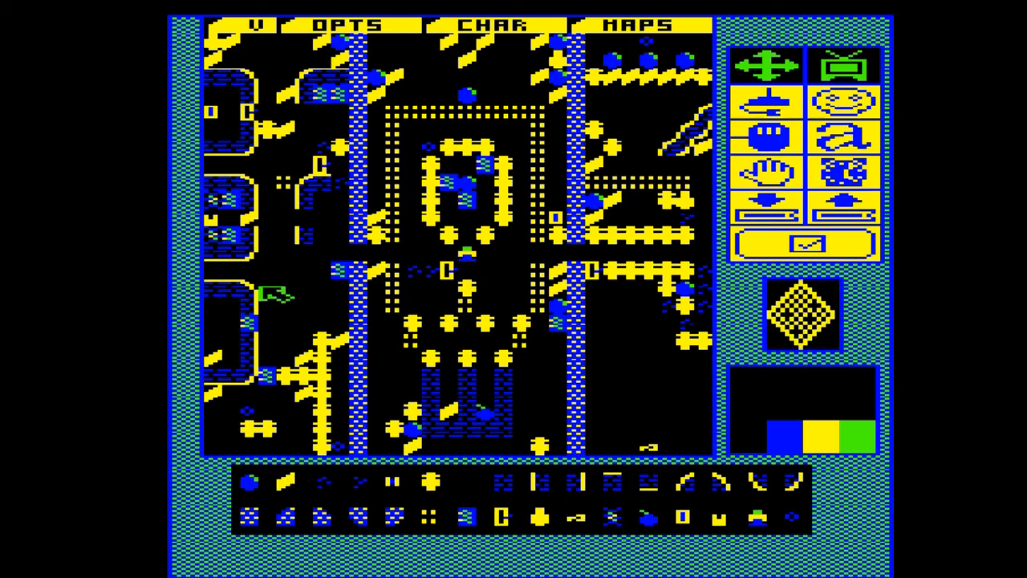
left_click(285, 271)
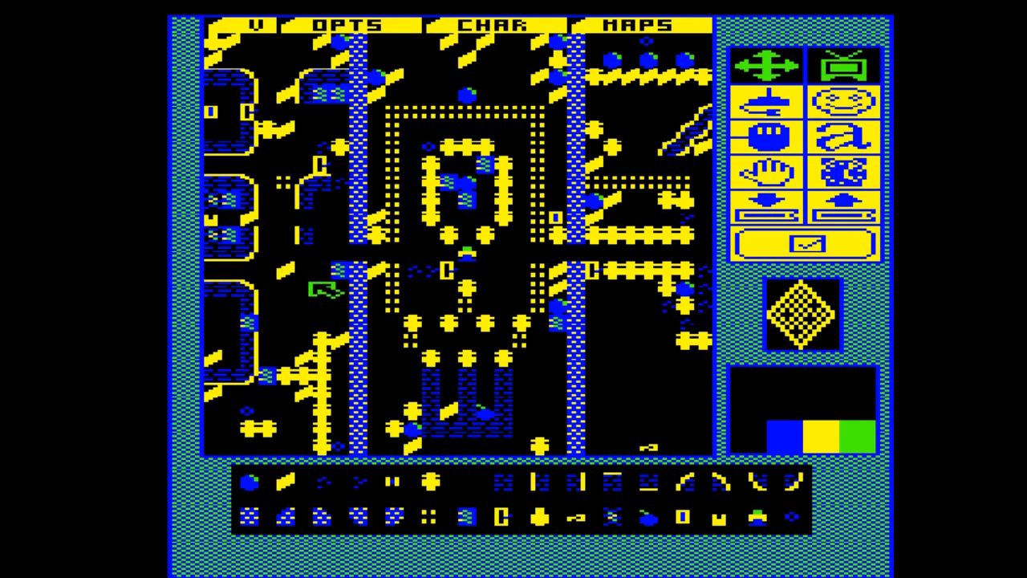
left_click(304, 305)
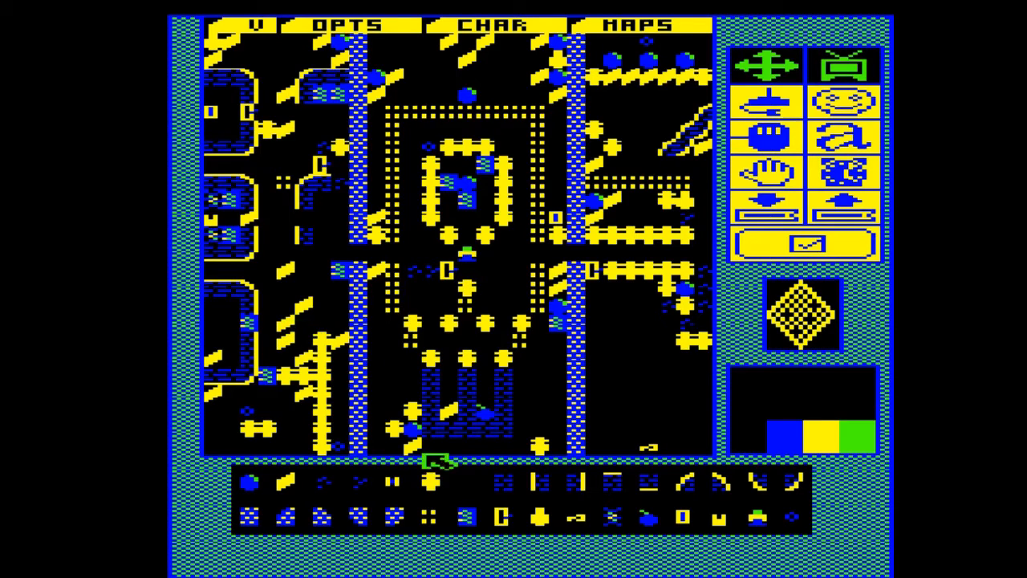
left_click(483, 486)
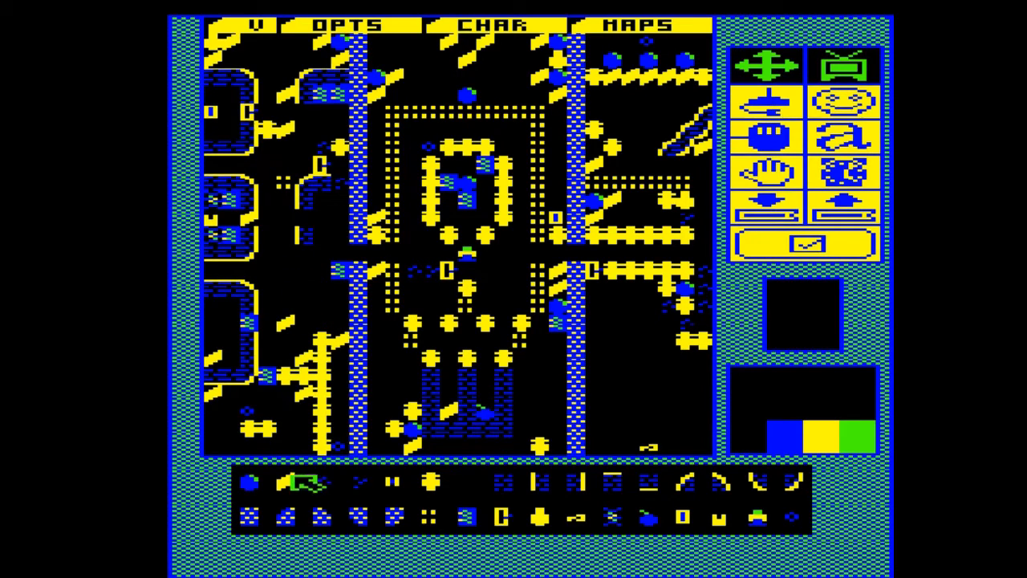
Step: Add lattice tiles to the left corridor, and place two multicoloured speckled tiles above two lattice tiles in the lower-left brick room
left_click(297, 480)
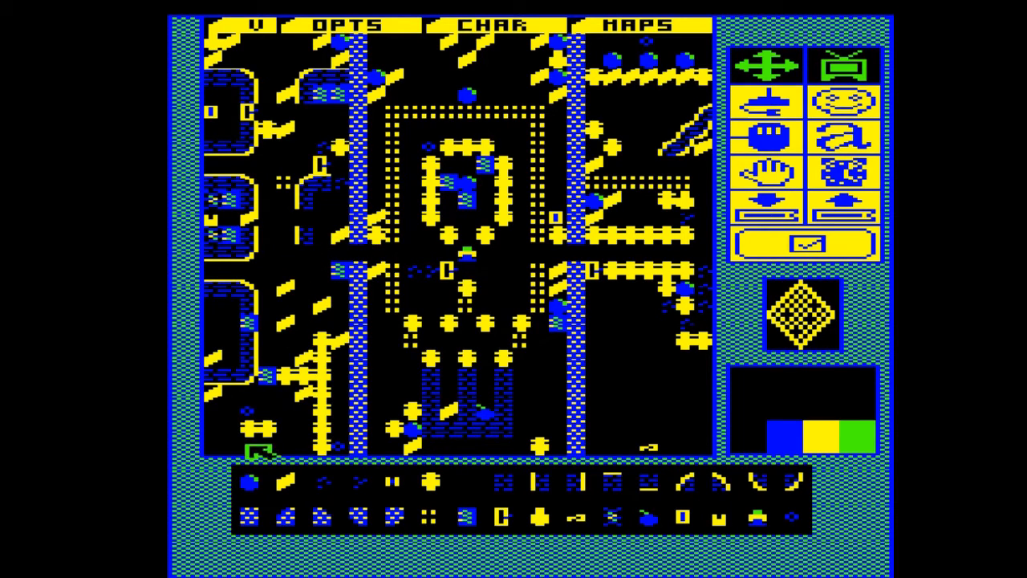
left_click(257, 482)
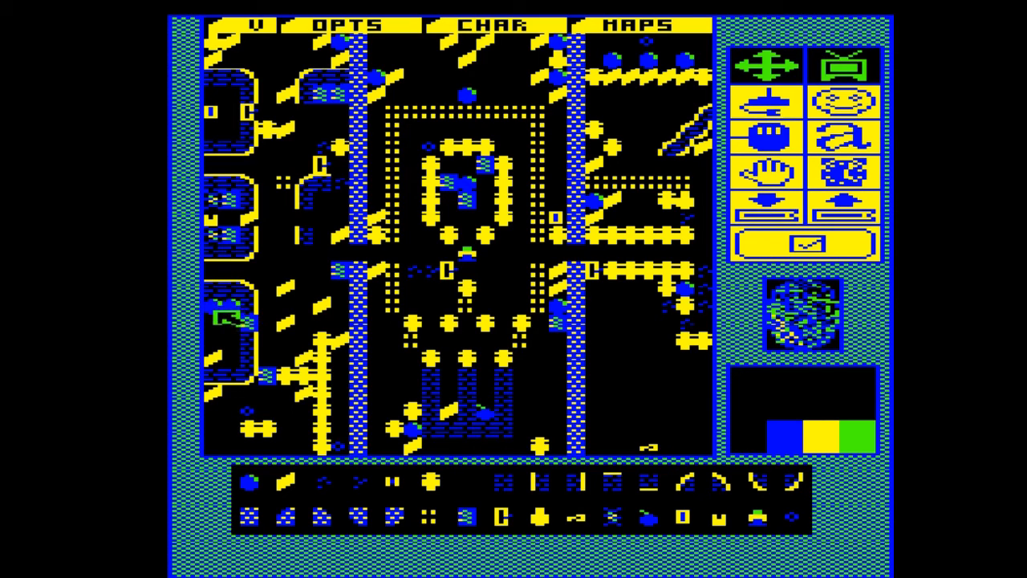
left_click(291, 480)
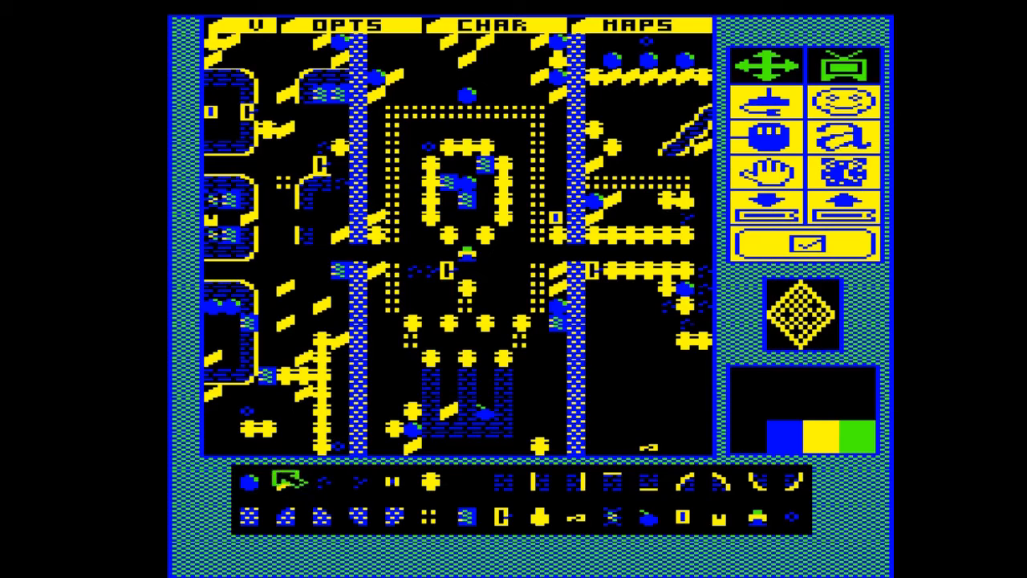
left_click(224, 326)
left_click(214, 326)
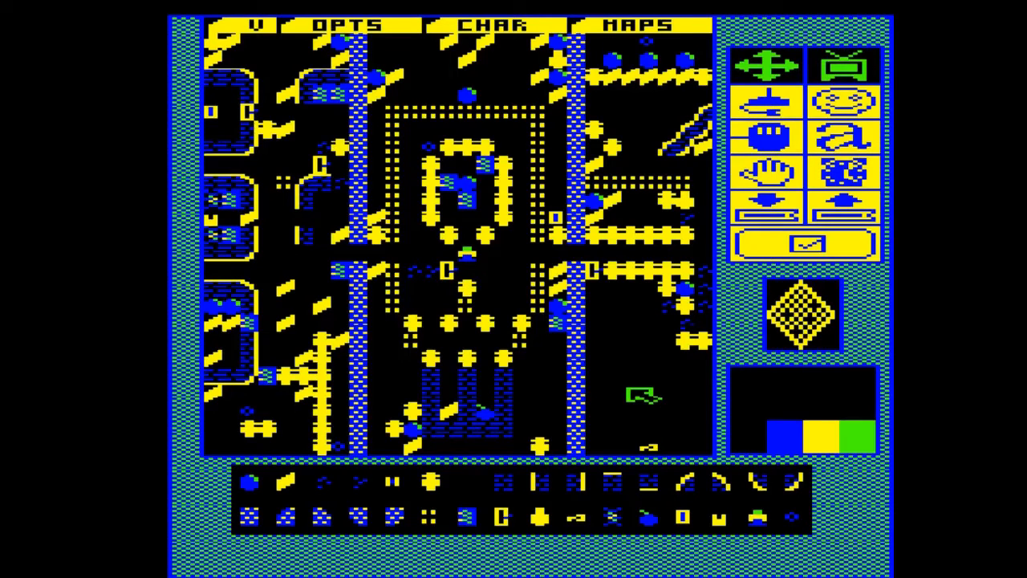
Step: Build a two-tile solid wall ledge from the left dividing wall towards the central brick columns, erasing the extra wall stub above it
left_click(247, 511)
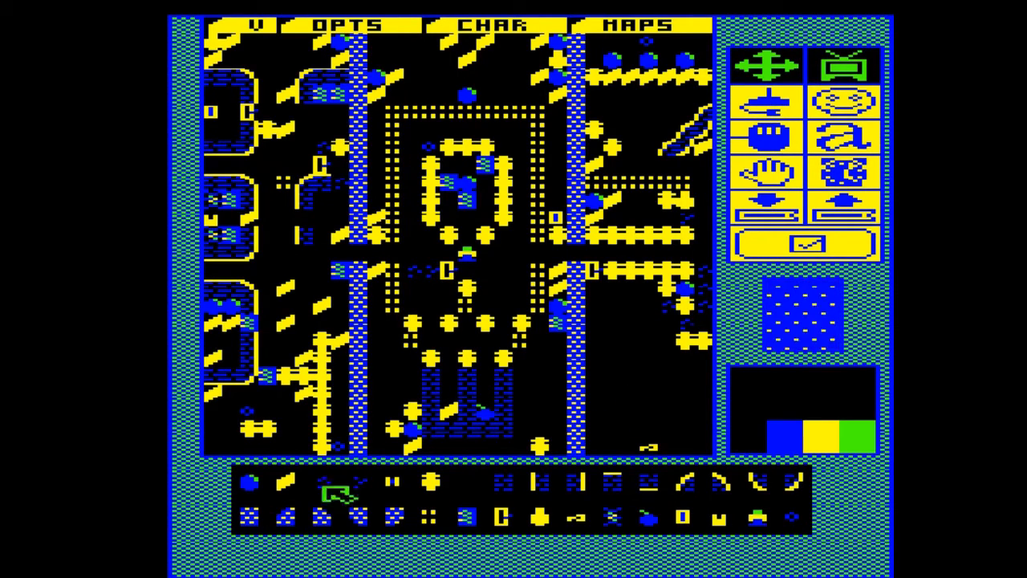
left_click(383, 378)
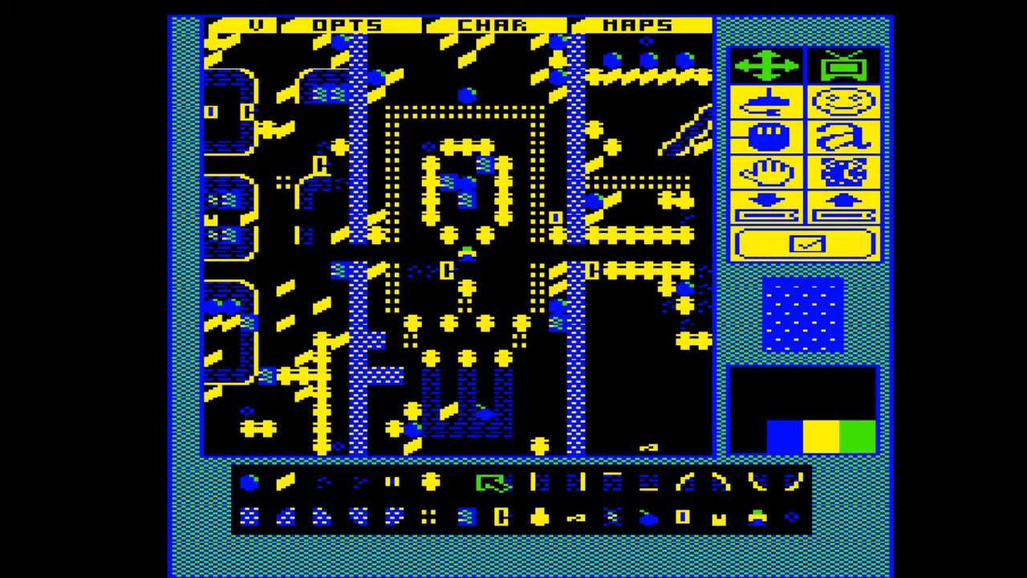
left_click(470, 484)
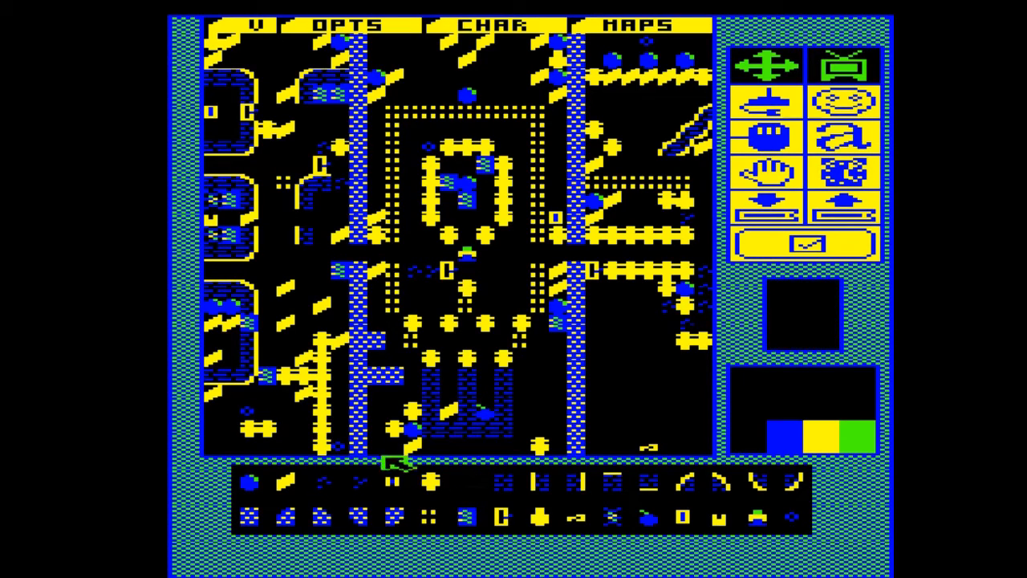
left_click(377, 340)
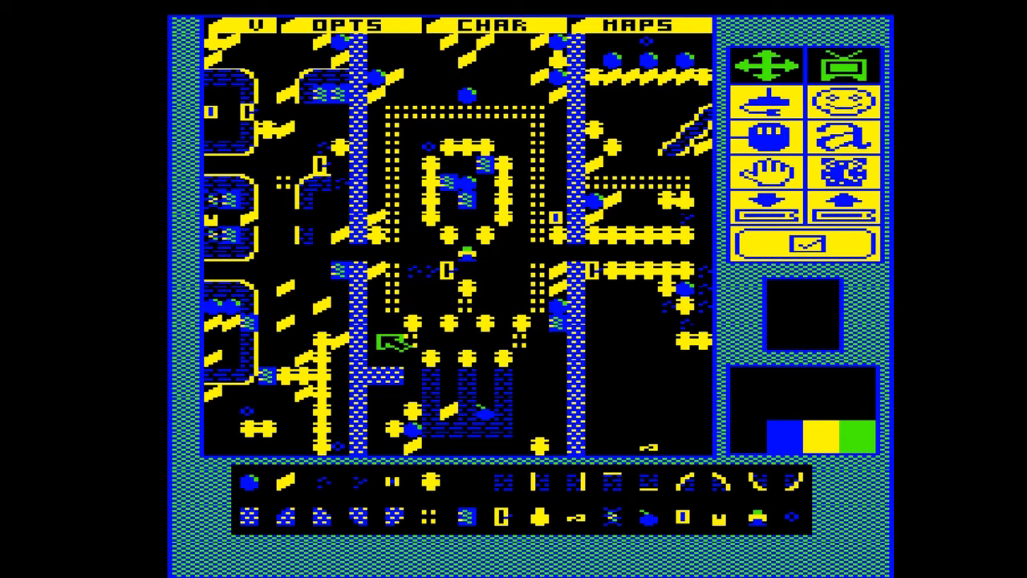
Step: Round off the wall ledge's free end, and decorate it with lattice and speckled tiles above and a green furniture tile below
left_click(288, 481)
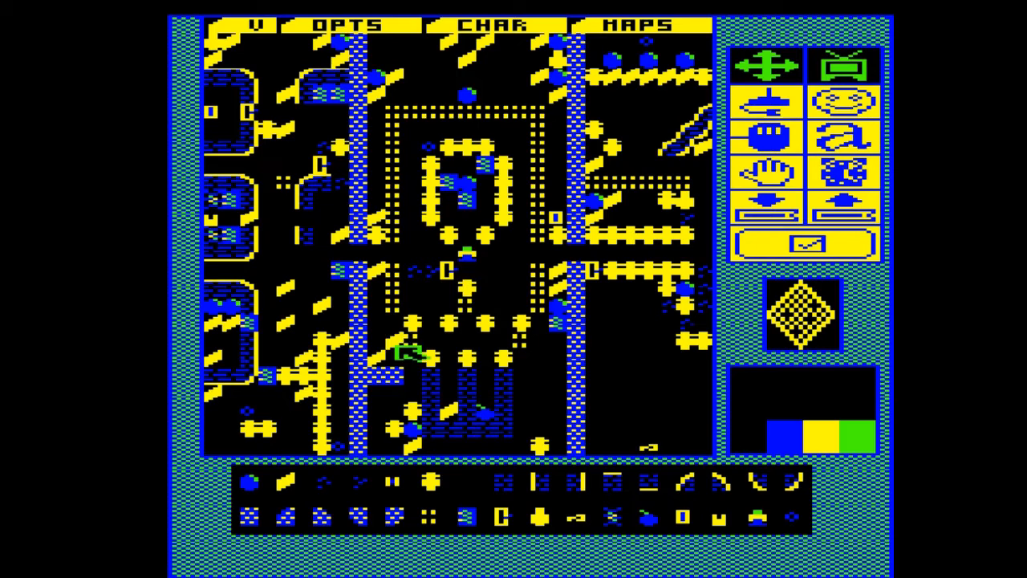
left_click(258, 481)
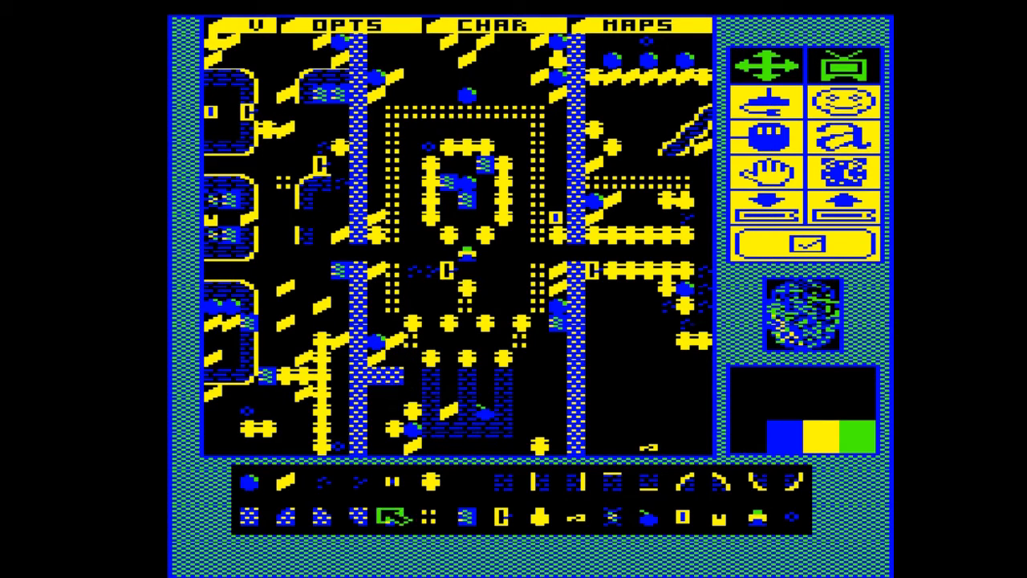
left_click(330, 516)
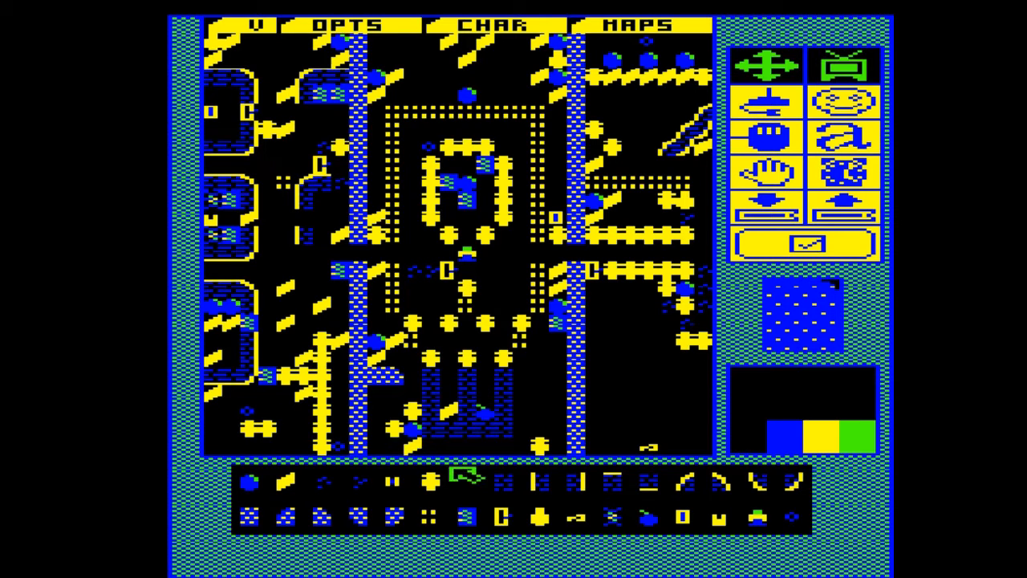
left_click(467, 518)
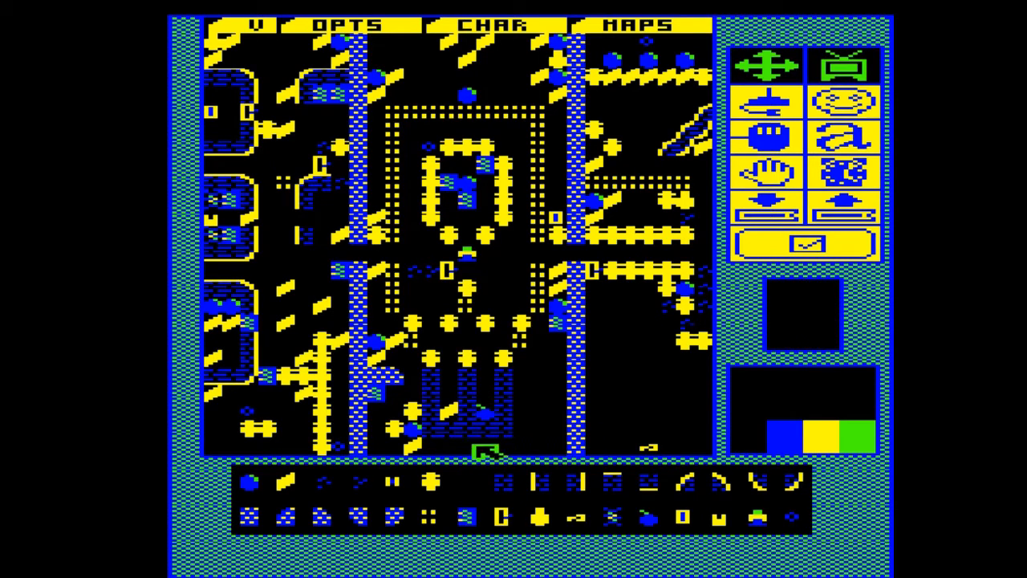
Step: Stack four speckled tiles flanked by skull columns beside the right dividing wall, and add lattice tiles below them and under the brick columns
left_click(313, 484)
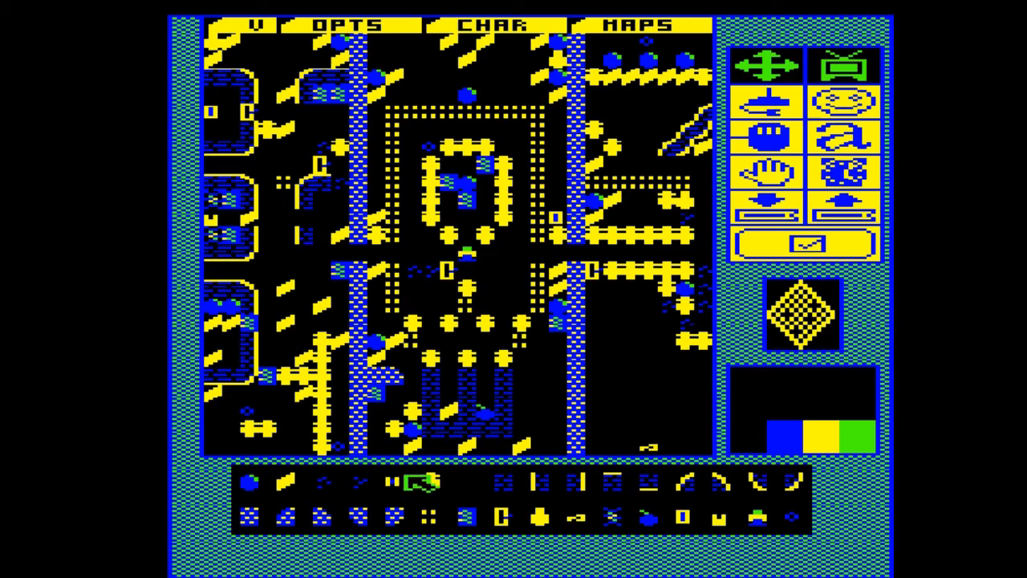
left_click(267, 486)
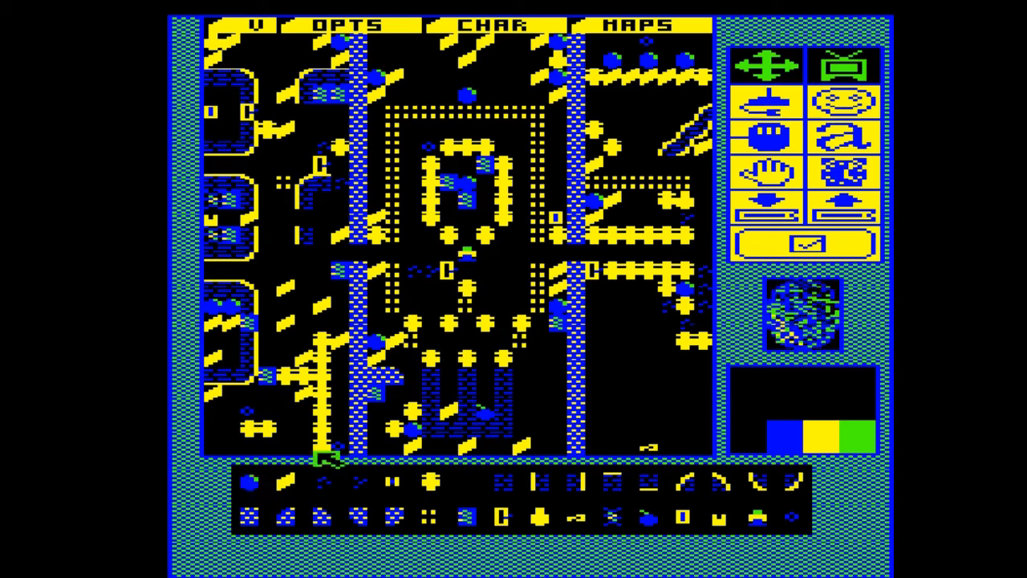
left_click_drag(553, 423, 552, 374)
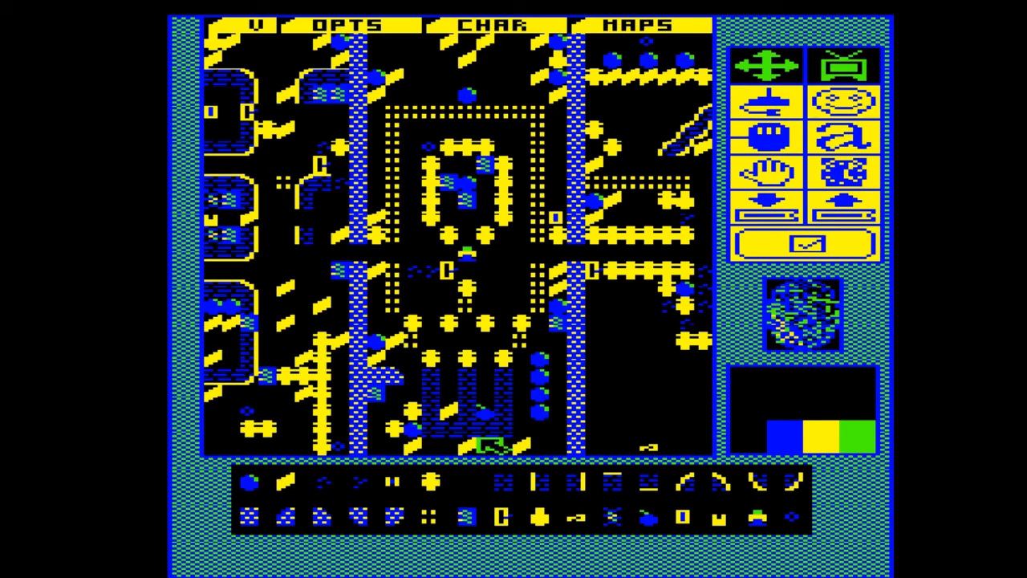
left_click(434, 480)
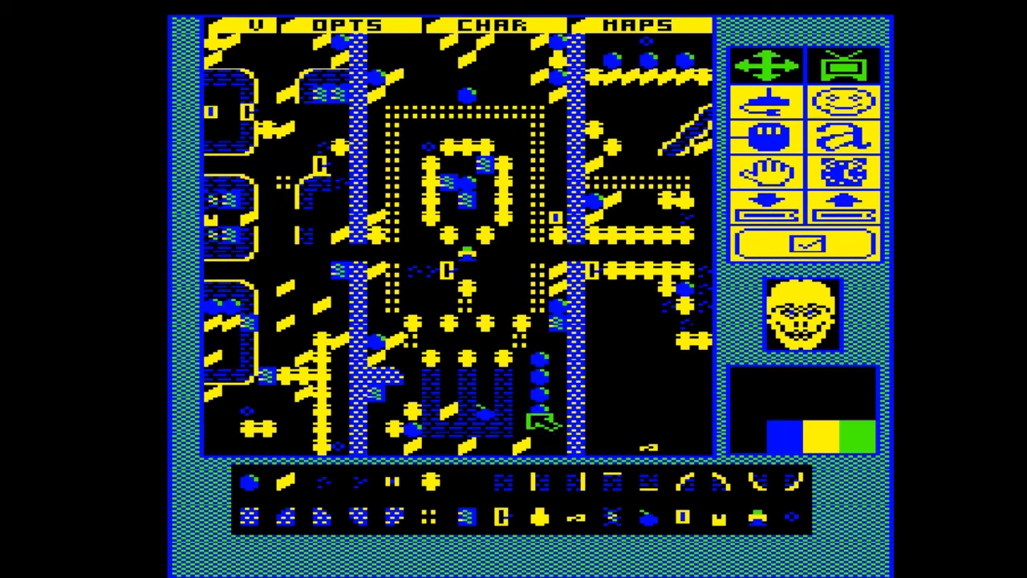
left_click_drag(527, 415, 529, 358)
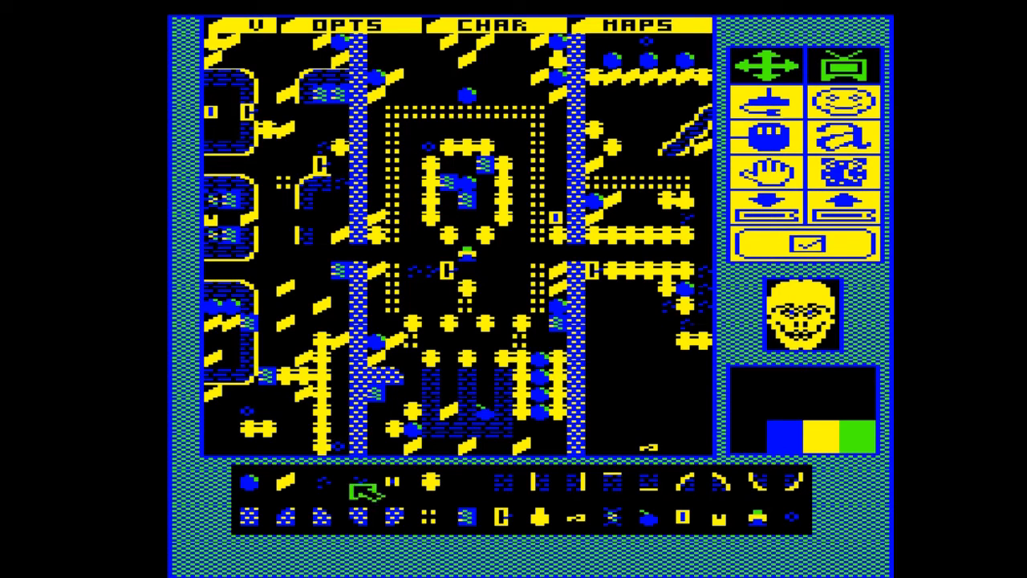
left_click(323, 484)
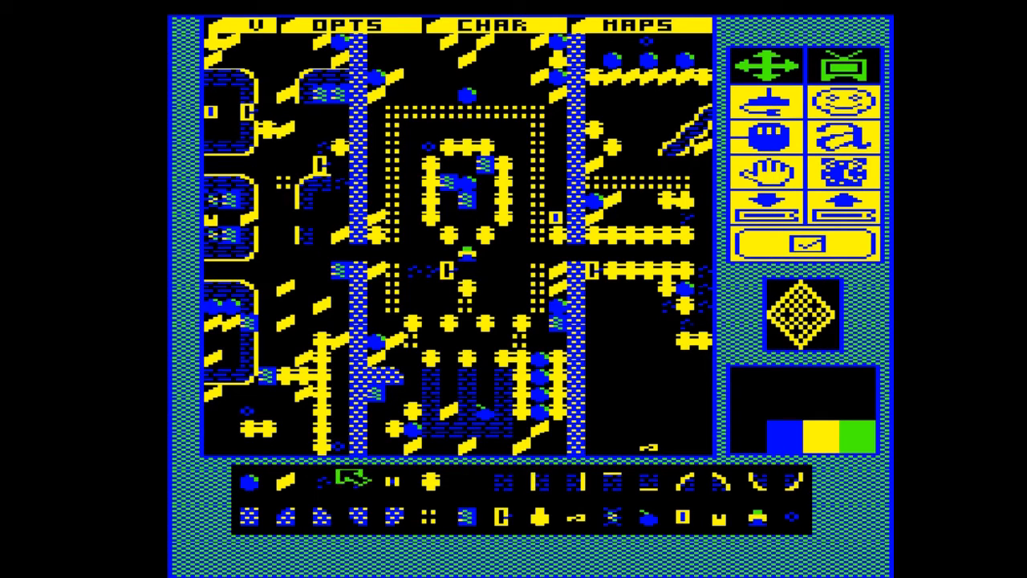
Step: Scatter skull, lattice and speckled tiles above the central dotted enclosure, and place a speckled tile in the area's bottom corner by the right wall
left_click(247, 481)
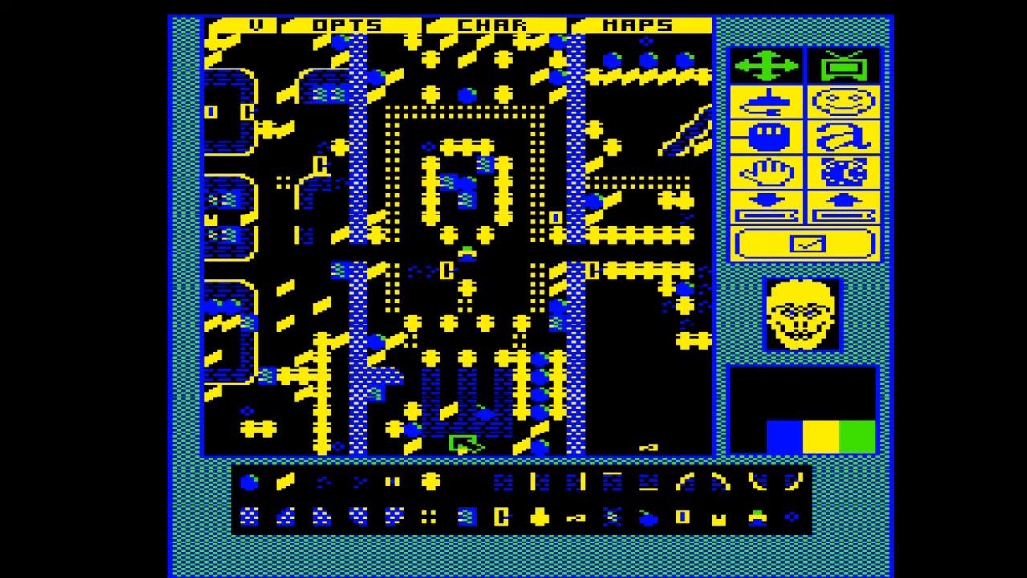
left_click(470, 480)
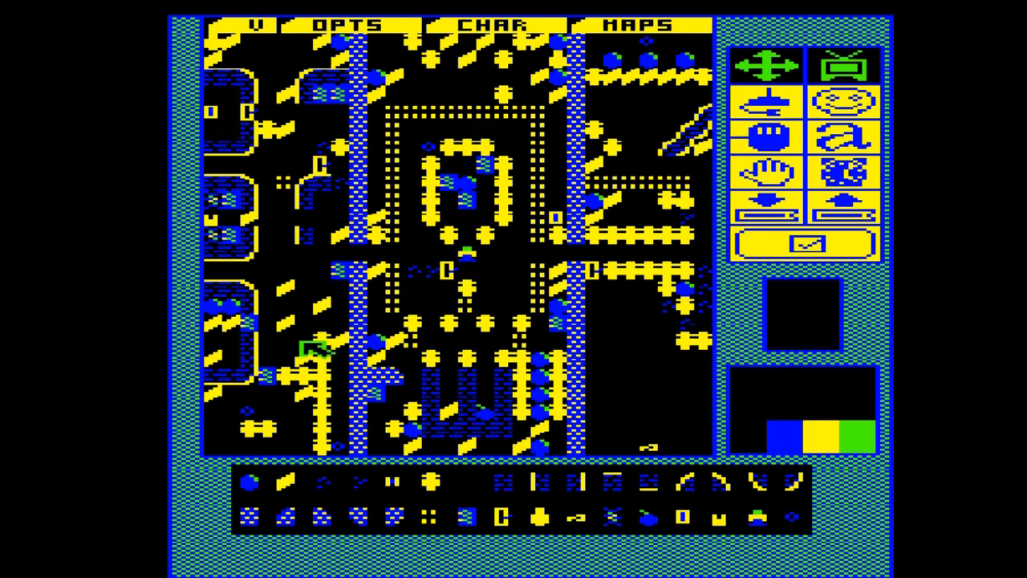
left_click(252, 487)
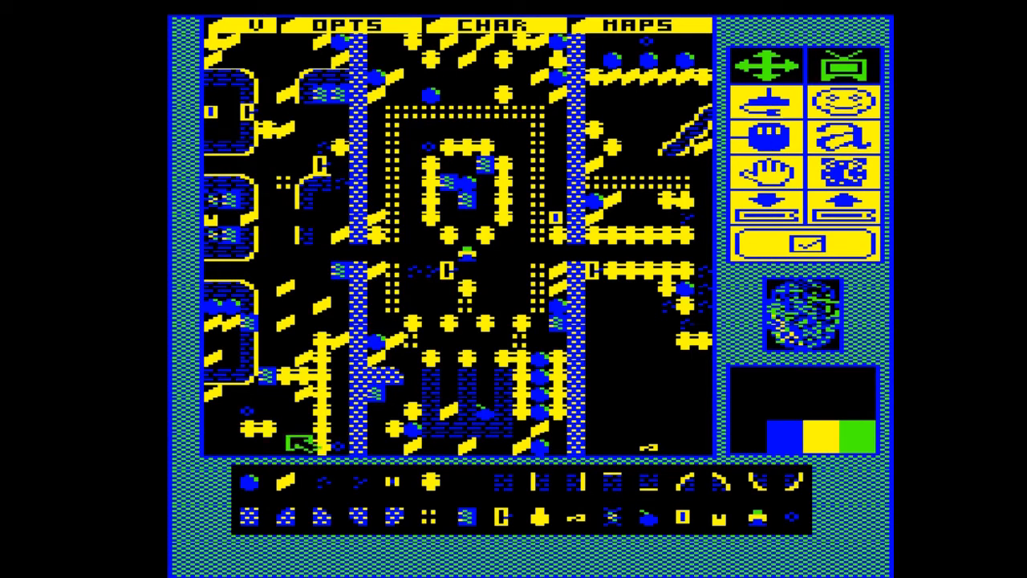
left_click(287, 480)
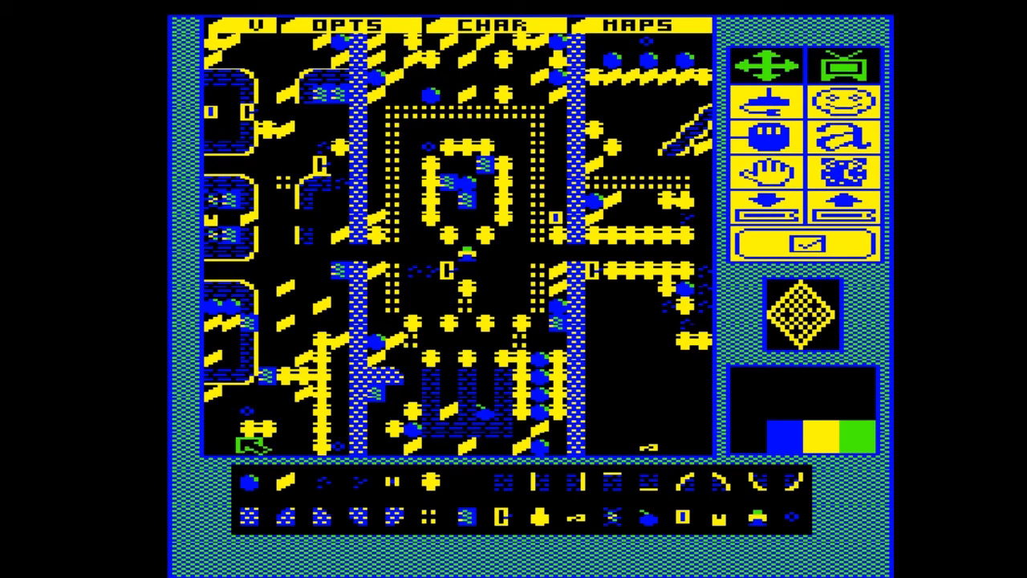
left_click(253, 480)
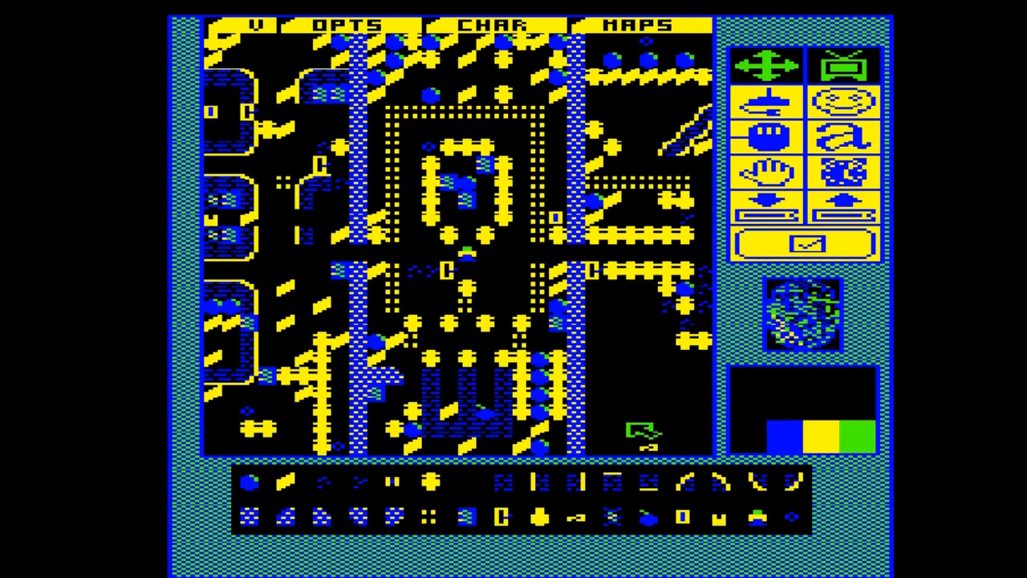
Step: Place a spaced row of three top-left corner brick tiles near the bottom of the right-hand area, erasing the stray one above
left_click(704, 484)
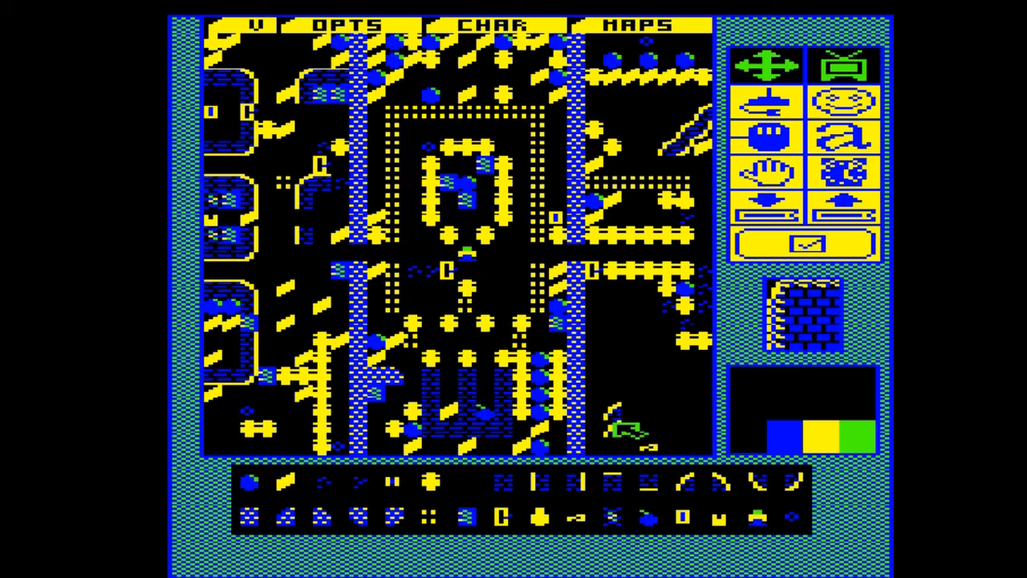
left_click(491, 482)
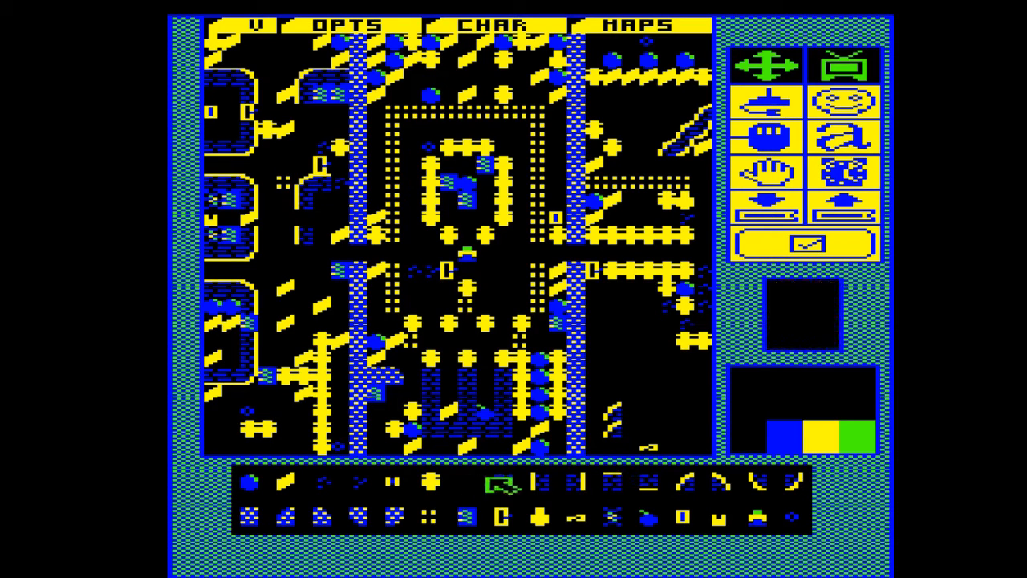
left_click(610, 410)
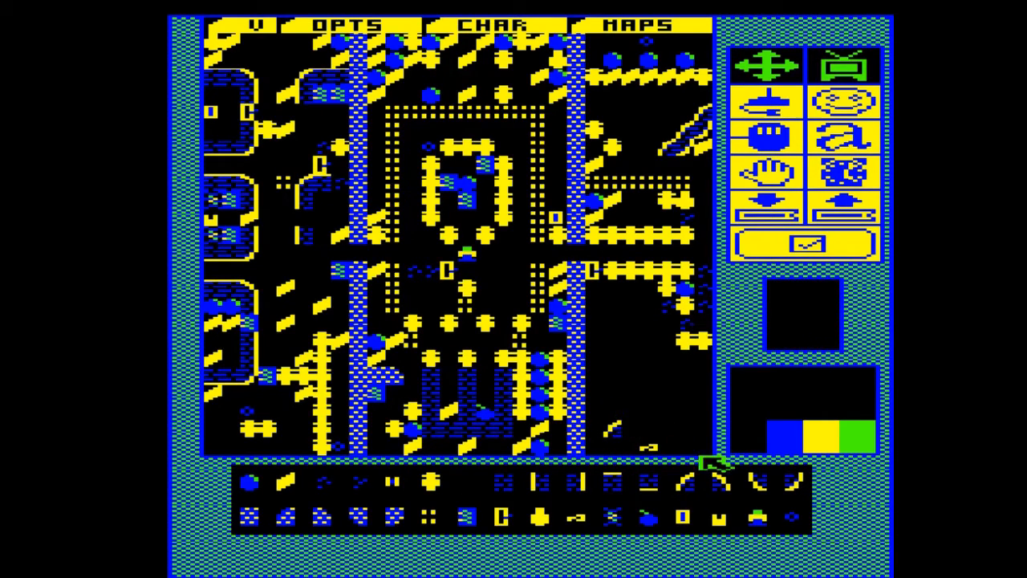
left_click(705, 484)
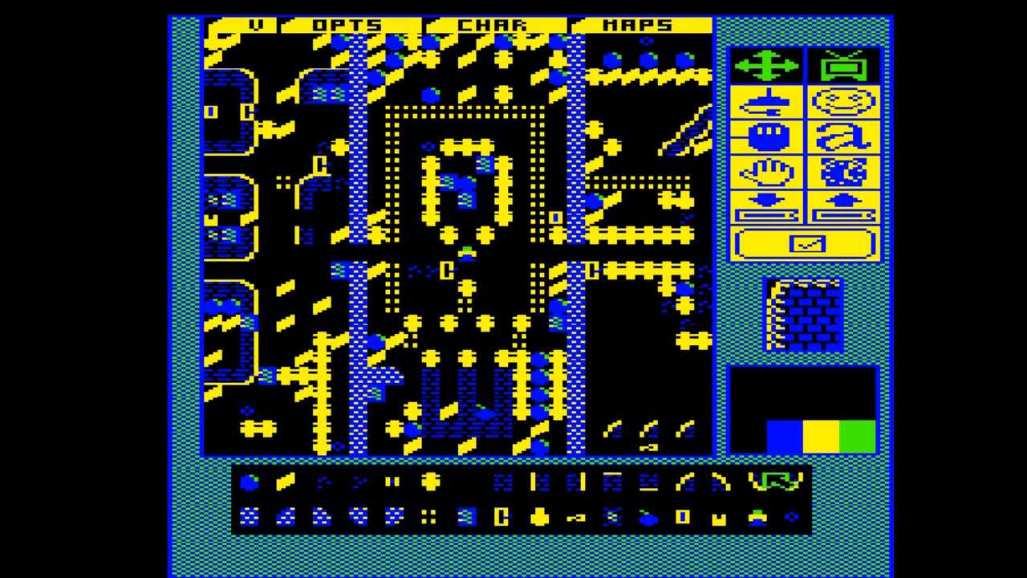
Step: Lay a spaced row of top-right corner brick tiles above the lower corner row, clearing the tile between the second and third
left_click(725, 484)
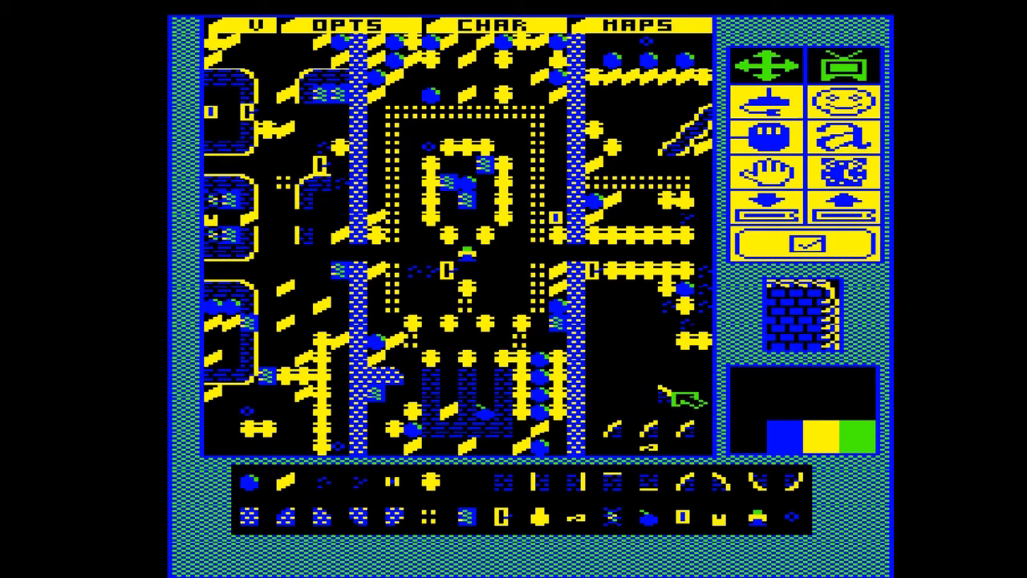
left_click_drag(640, 390, 595, 393)
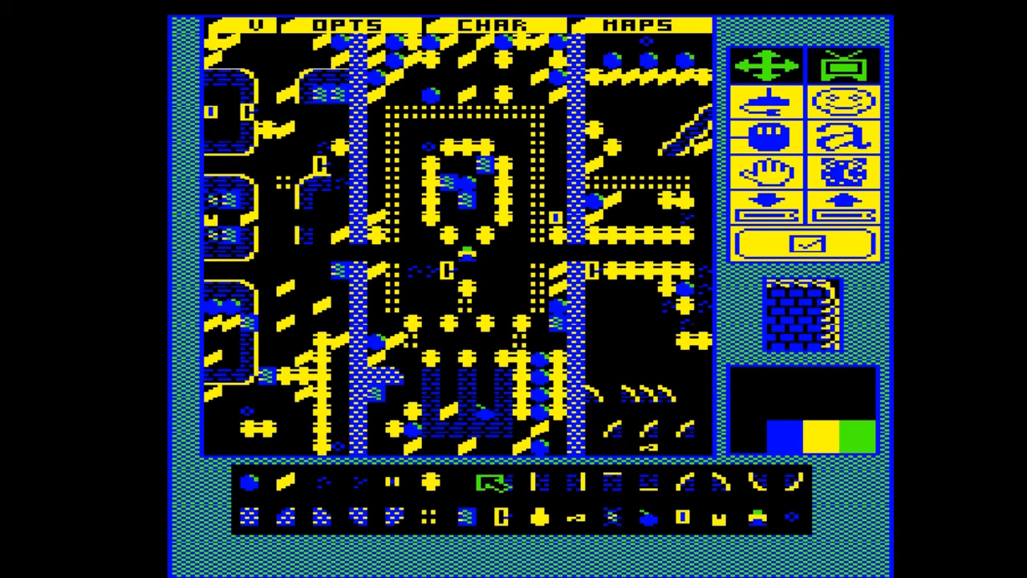
left_click(468, 491)
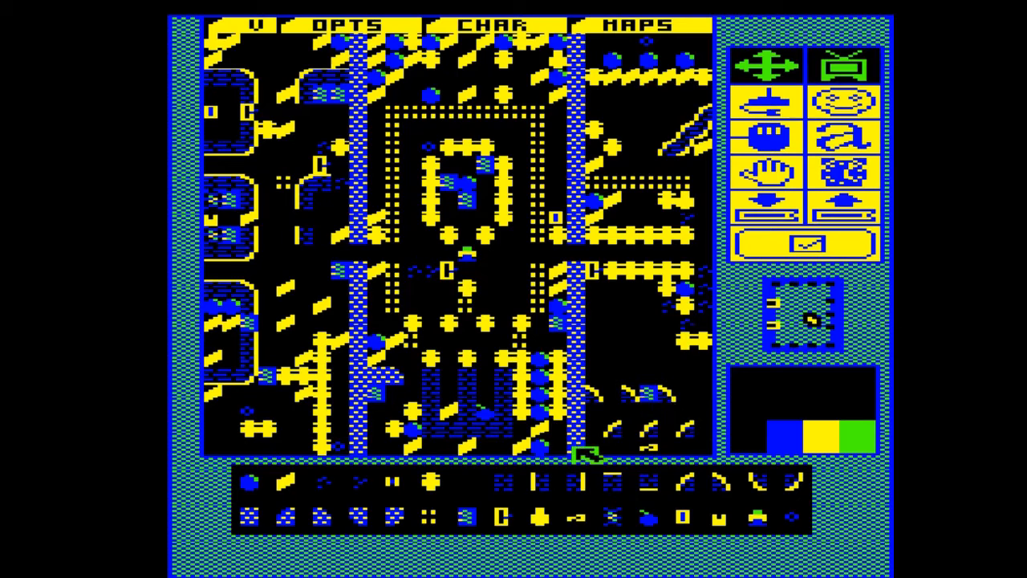
left_click(472, 482)
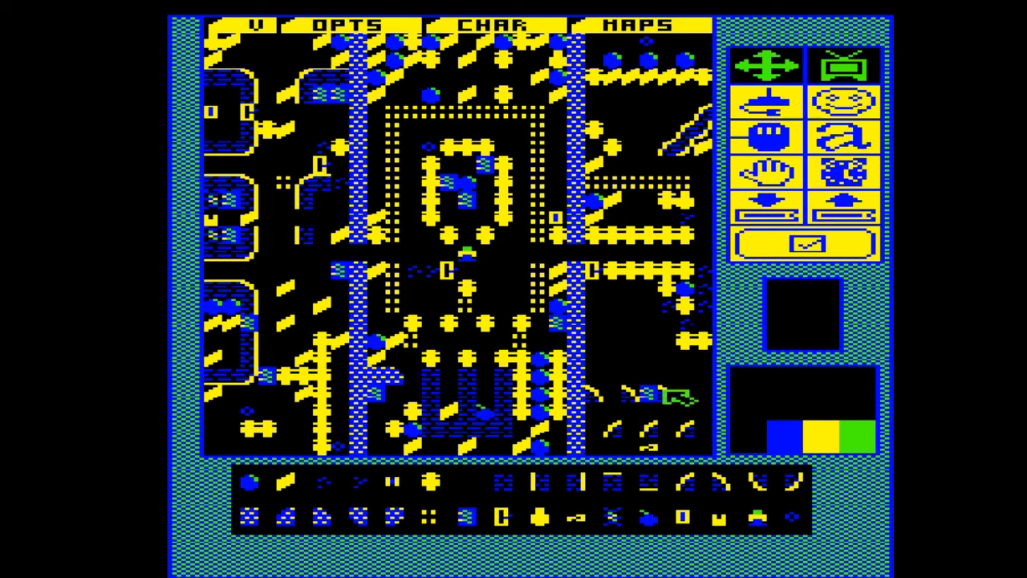
left_click(651, 390)
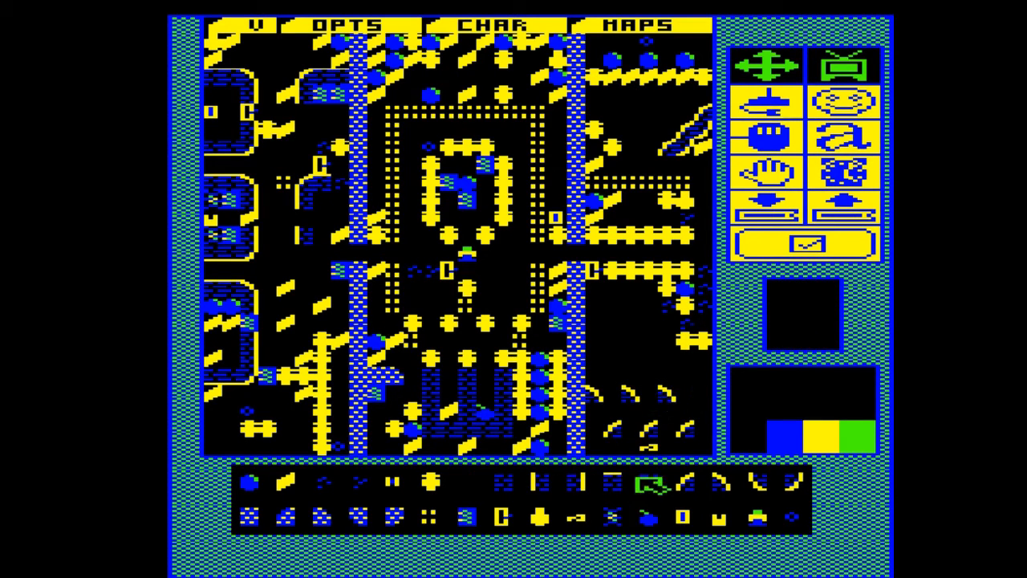
Step: Add two top-left corner brick tiles above the right-hand rows, and place multicoloured speckled tiles in the gaps between rows
left_click(678, 480)
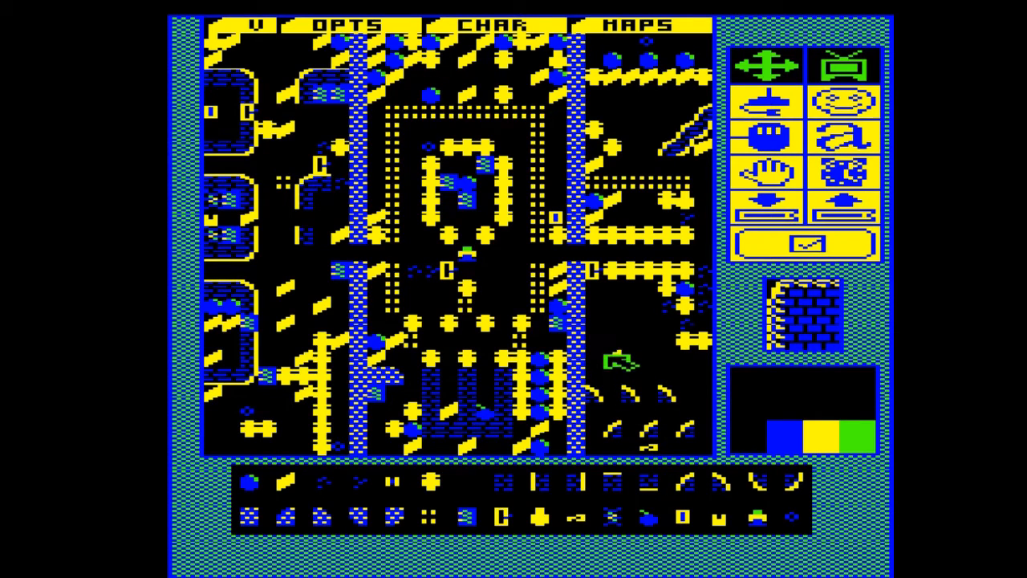
left_click(611, 360)
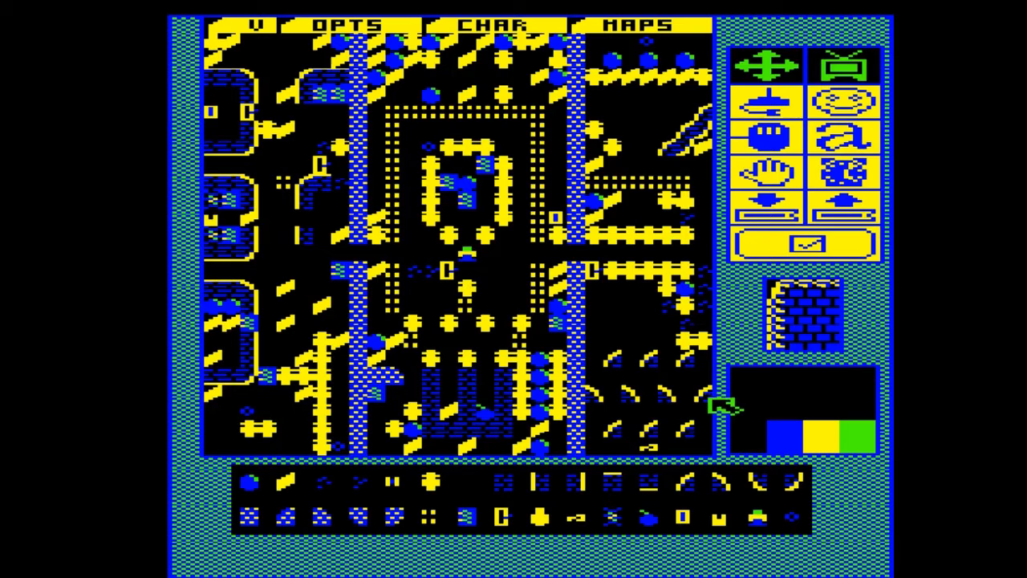
left_click(265, 486)
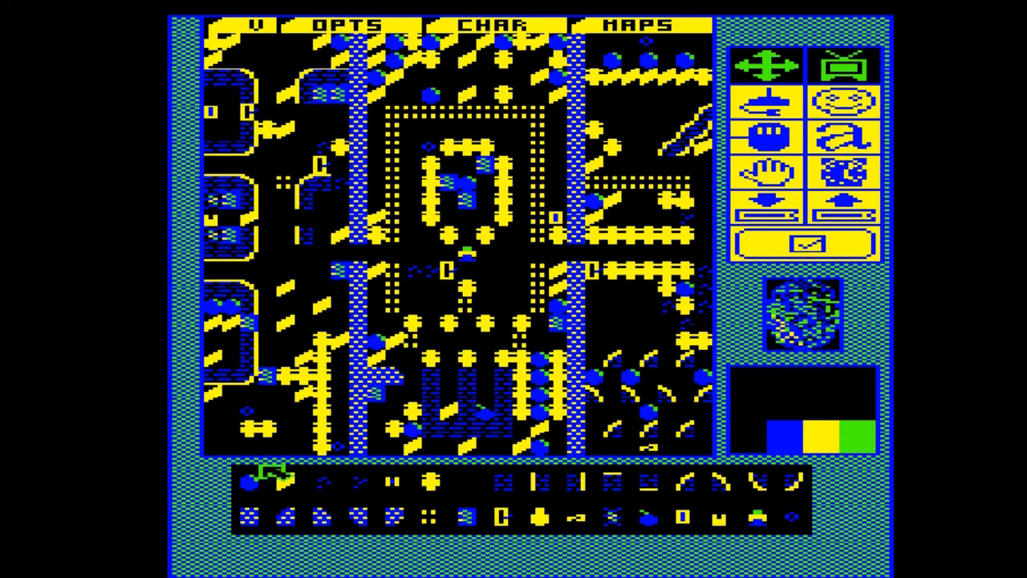
Step: Fill the gaps in and around the corner-brick rows at the bottom of the right-hand area with lattice tiles
left_click(285, 485)
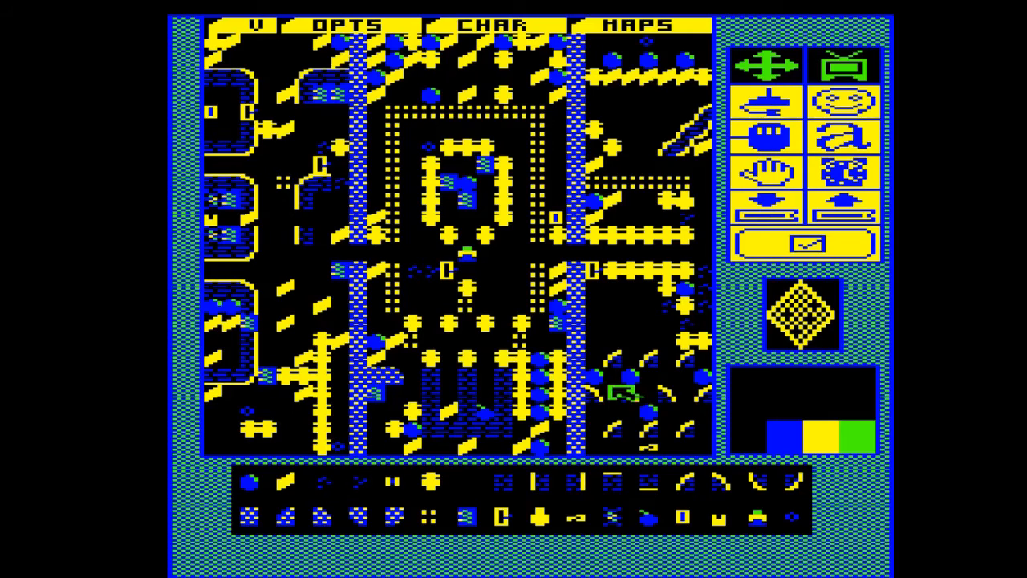
left_click(626, 413)
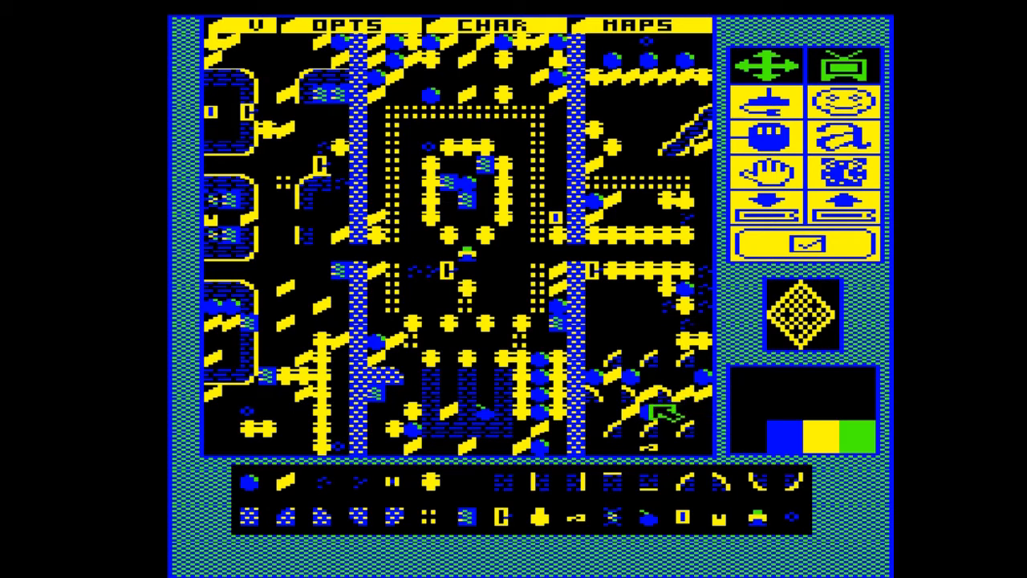
left_click(683, 481)
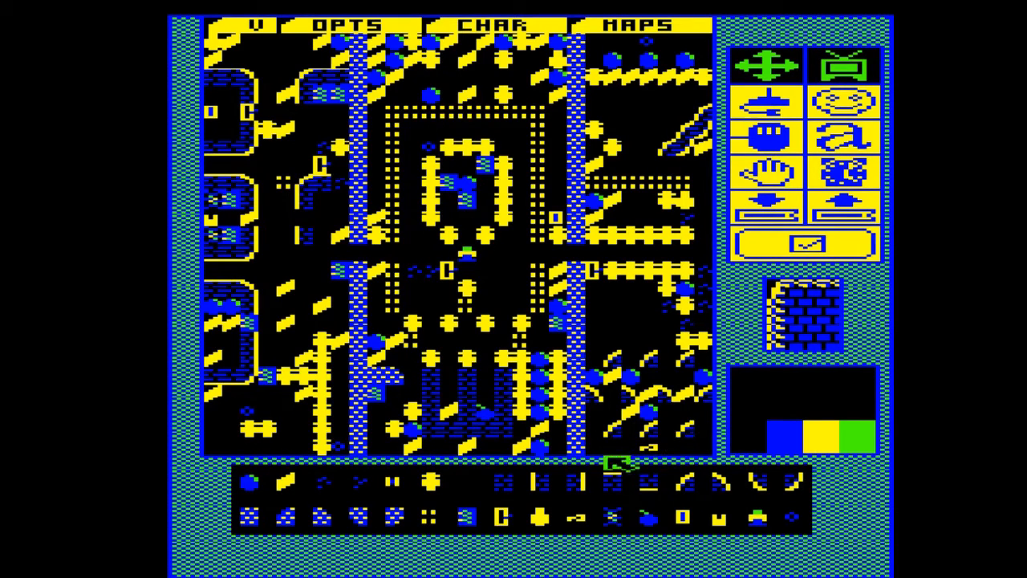
left_click(294, 484)
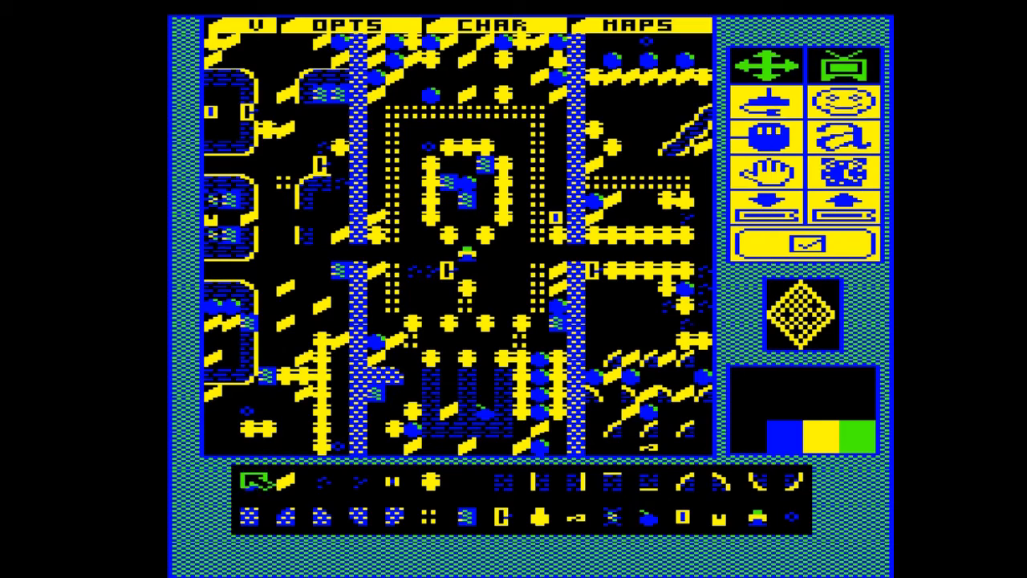
Step: Extend the lower right-hand pattern upward with two top-right corner bricks, lattice tiles between and beside them, speckled tiles, and a blue-green item tile
left_click(247, 475)
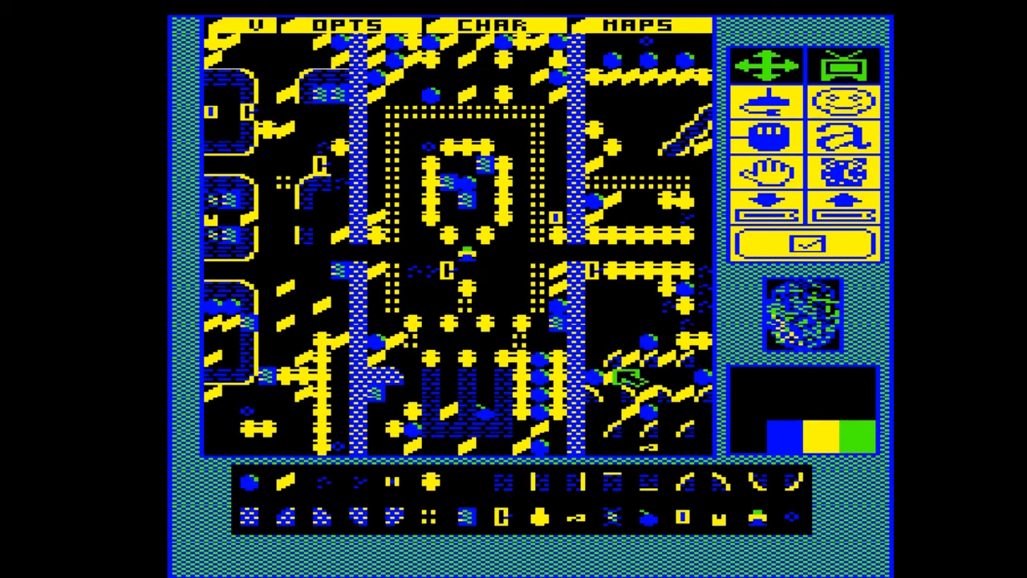
left_click(720, 486)
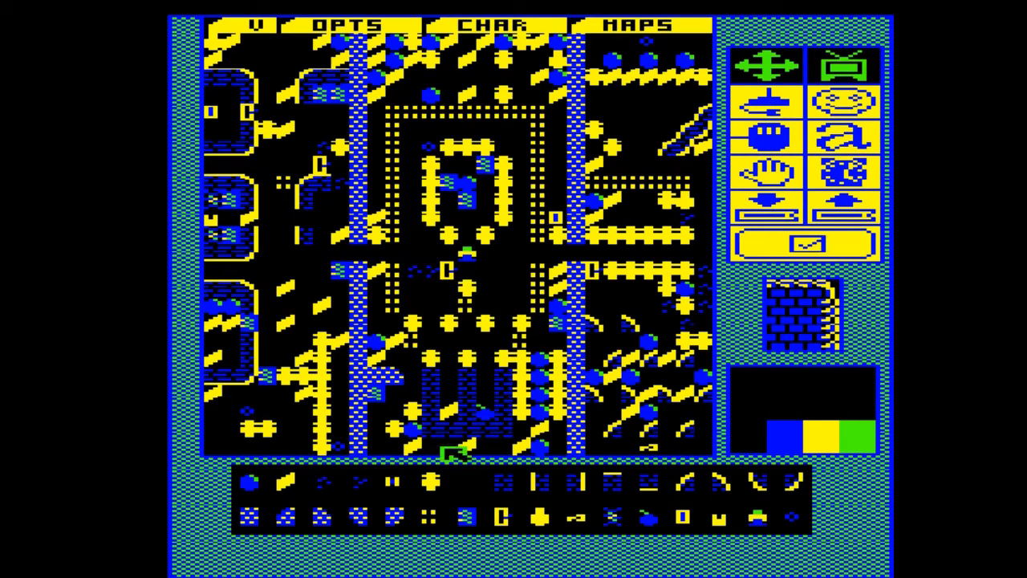
left_click(322, 484)
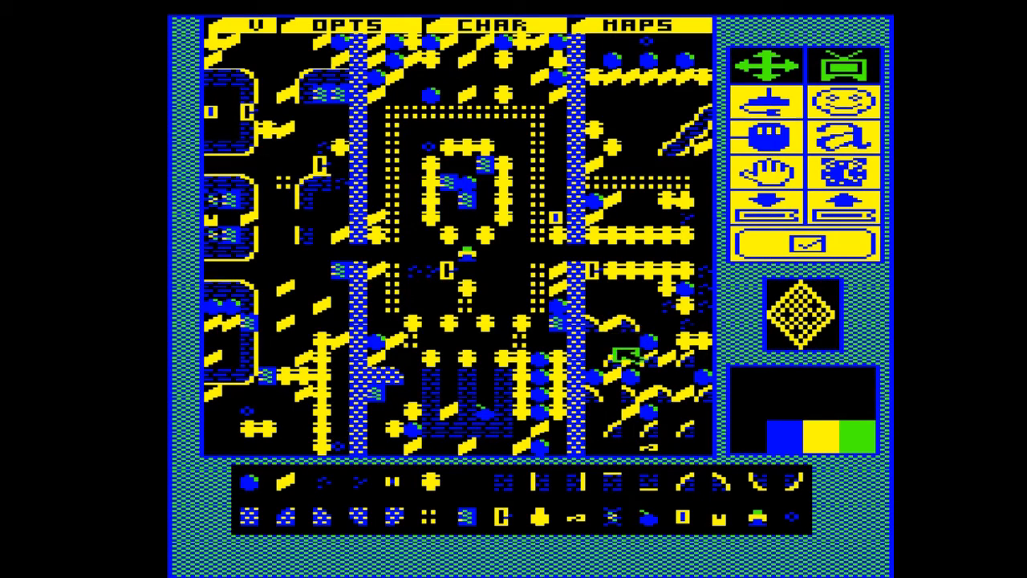
left_click(247, 484)
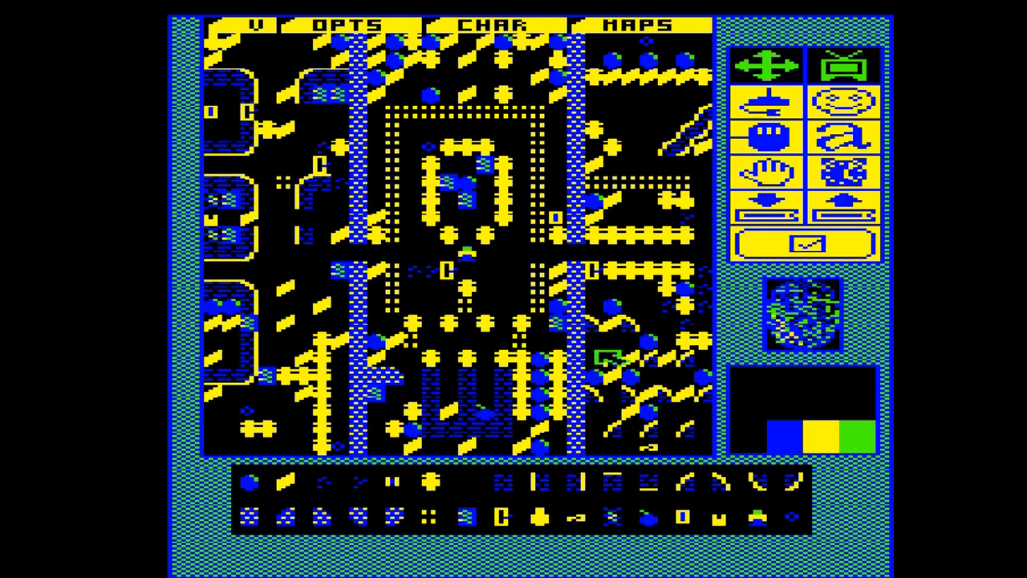
left_click(491, 512)
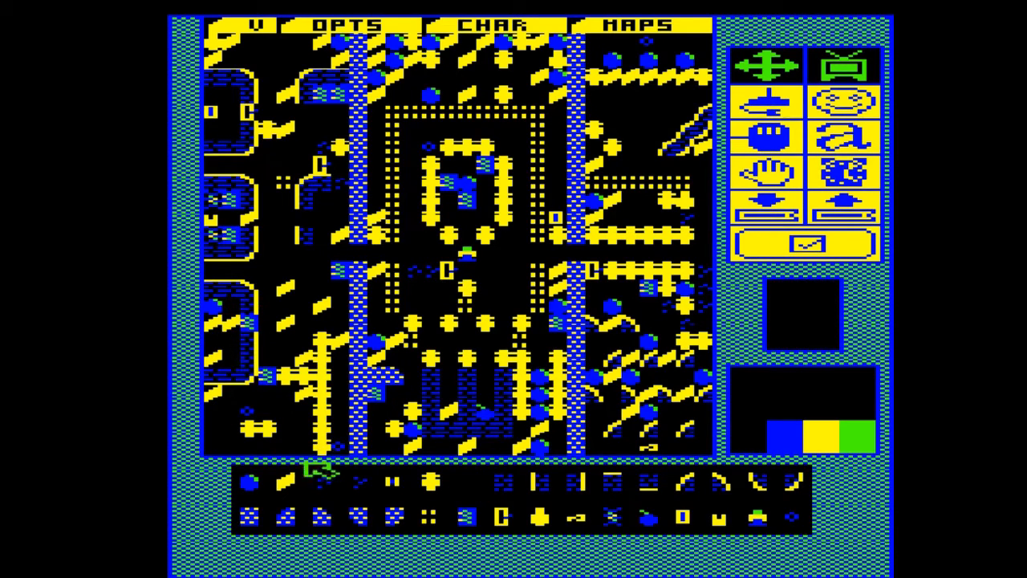
Step: Rework the lower-left brick room by adding a lattice tile, erasing the one below it, and placing a speckled tile along the map edge
left_click(285, 475)
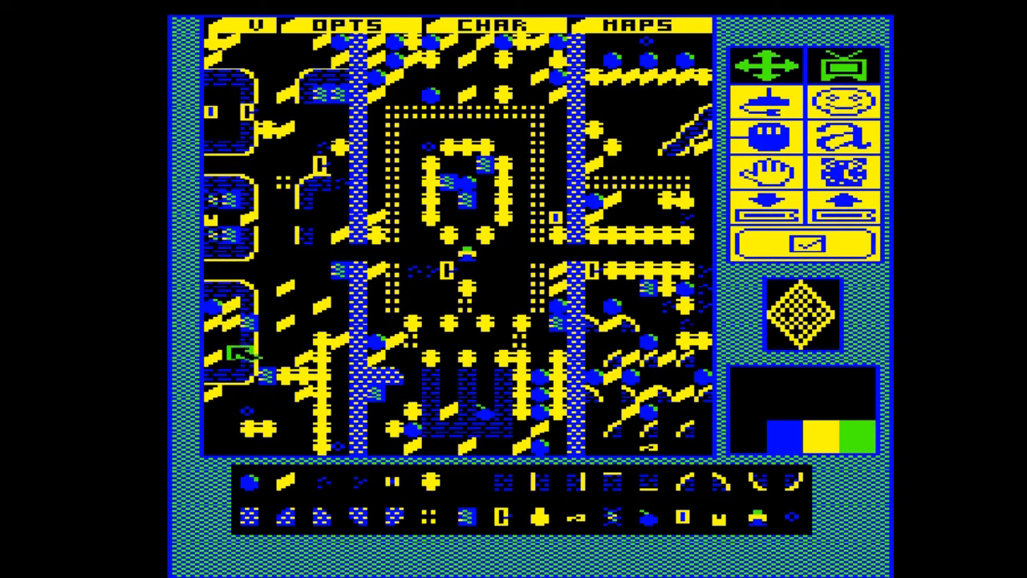
left_click(467, 484)
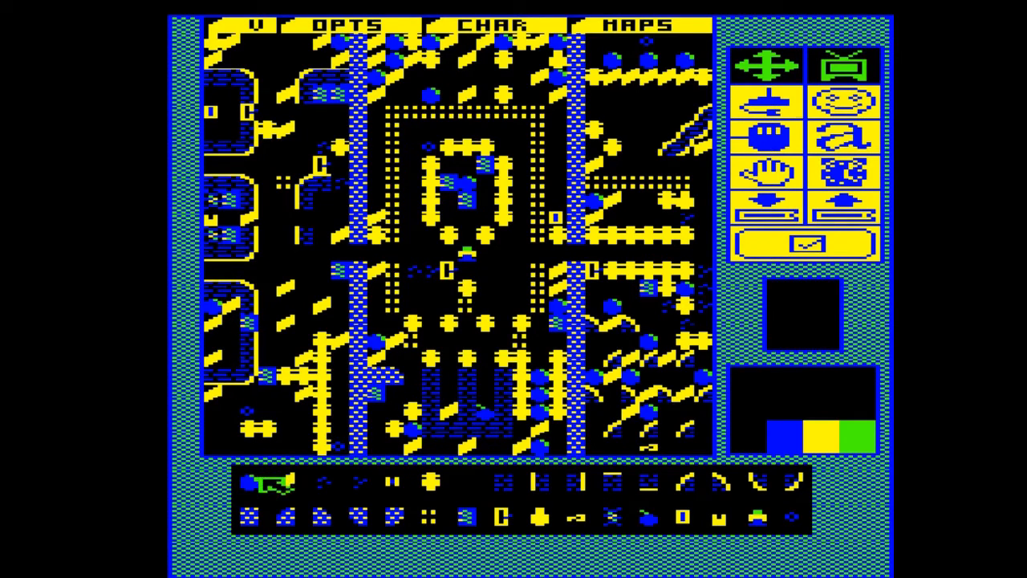
left_click(273, 484)
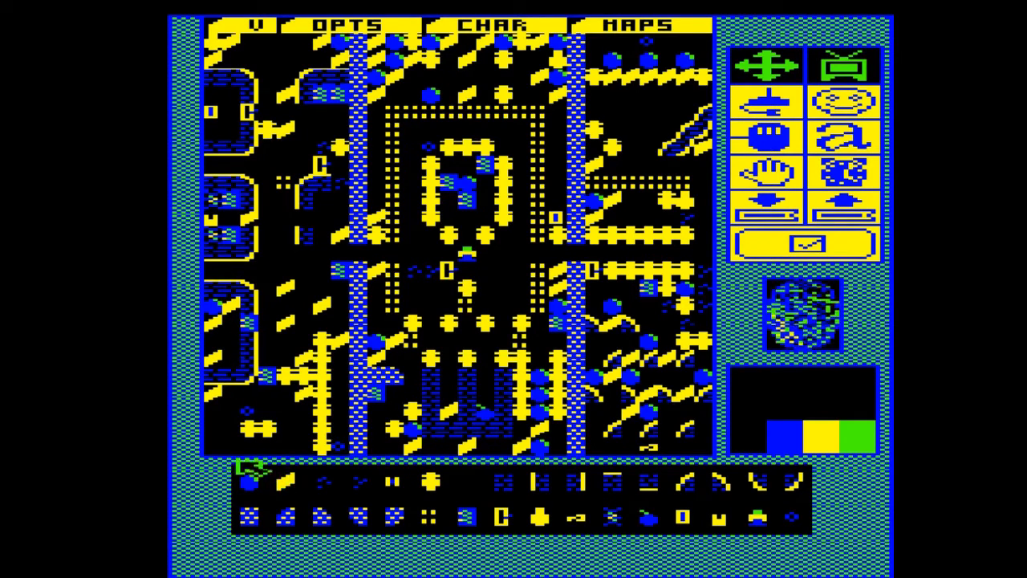
left_click(213, 344)
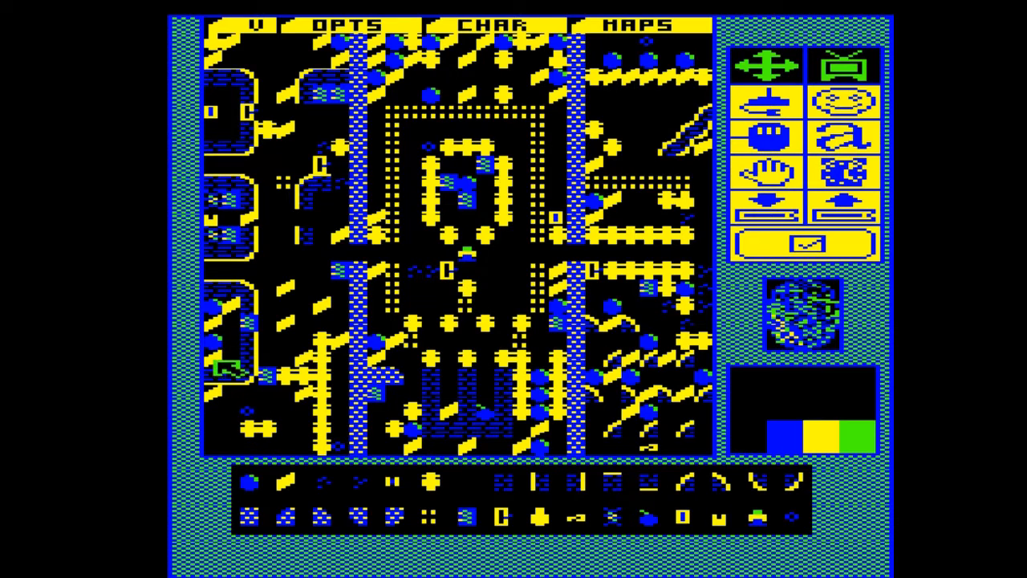
left_click(289, 480)
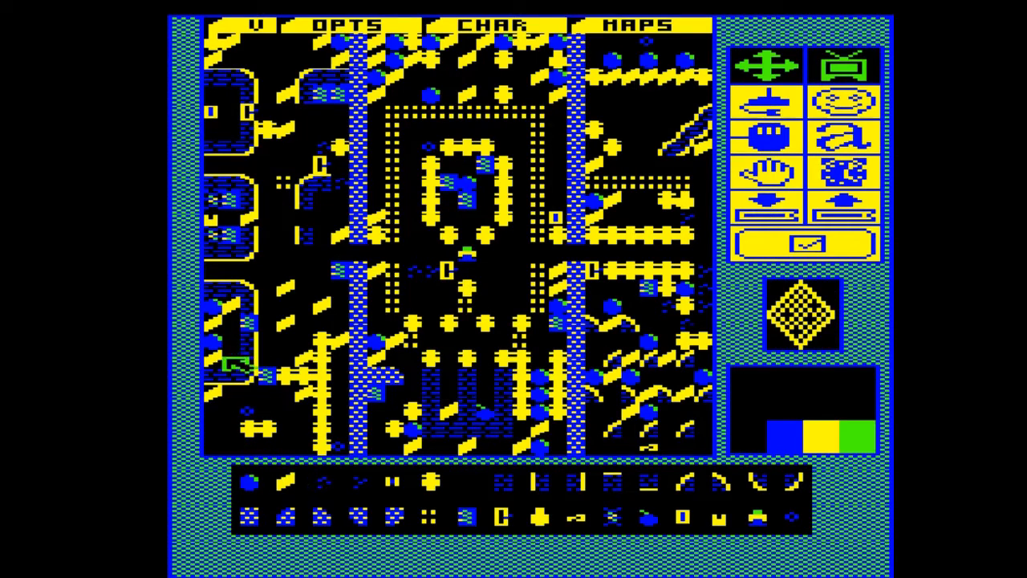